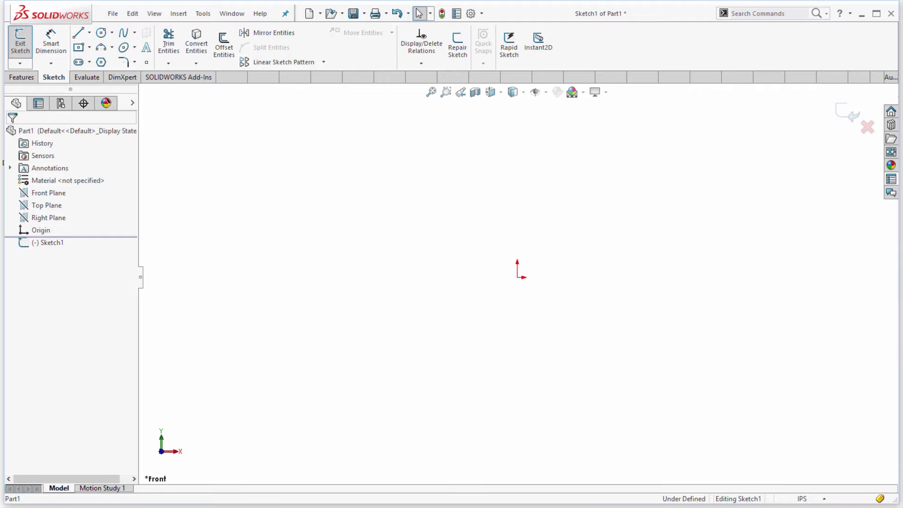
- Draw a Ø2.00 circle left of the origin, then a freehand circle of about 0.988 radius up and right
click(101, 34)
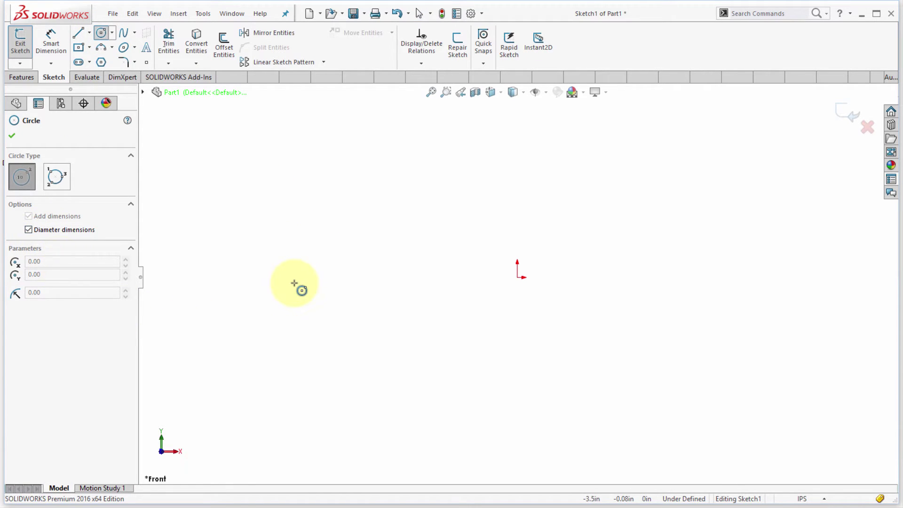
click(405, 258)
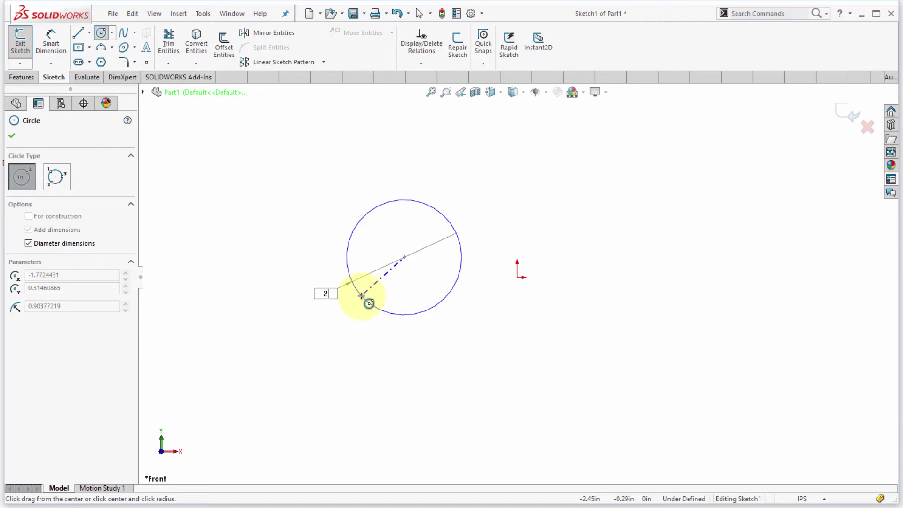
key(Return)
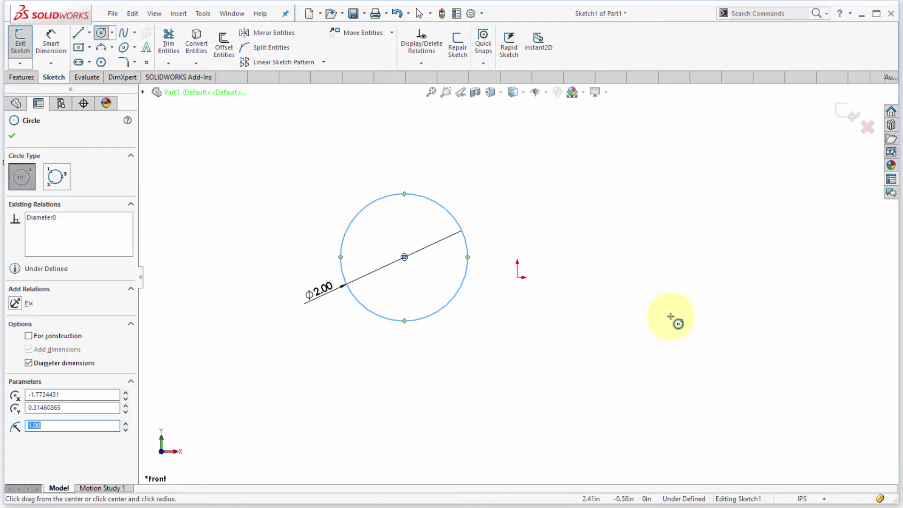
click(700, 208)
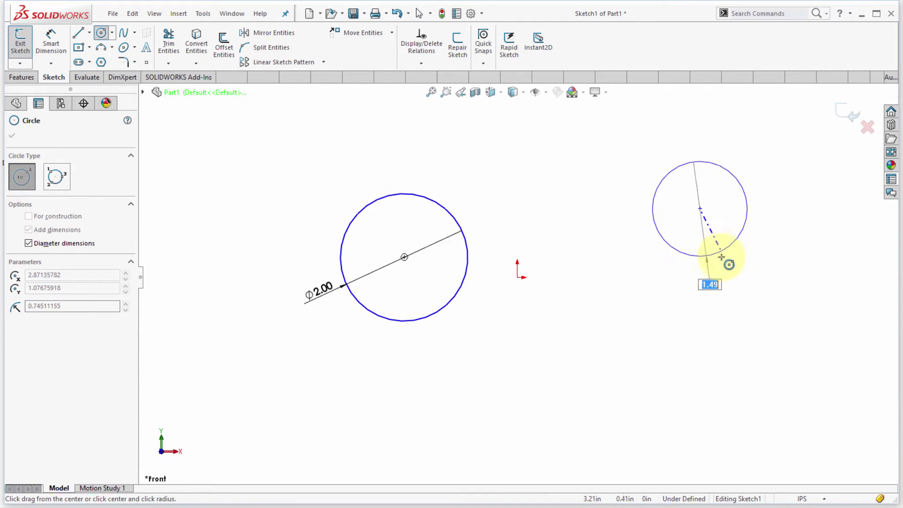
click(726, 267)
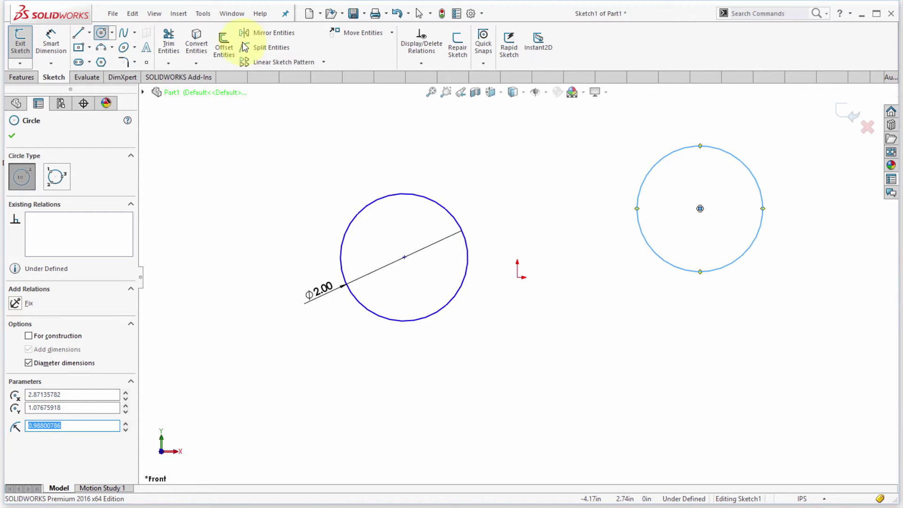
click(209, 16)
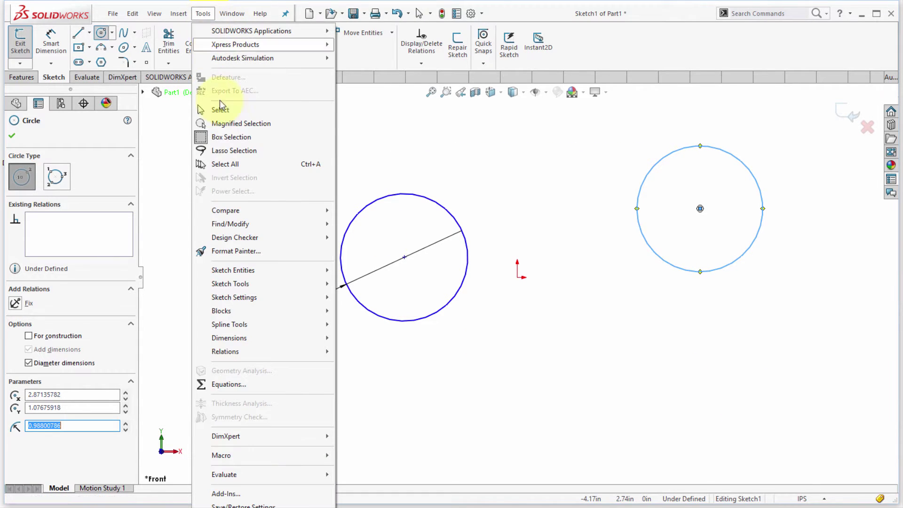
mouse_move(248, 297)
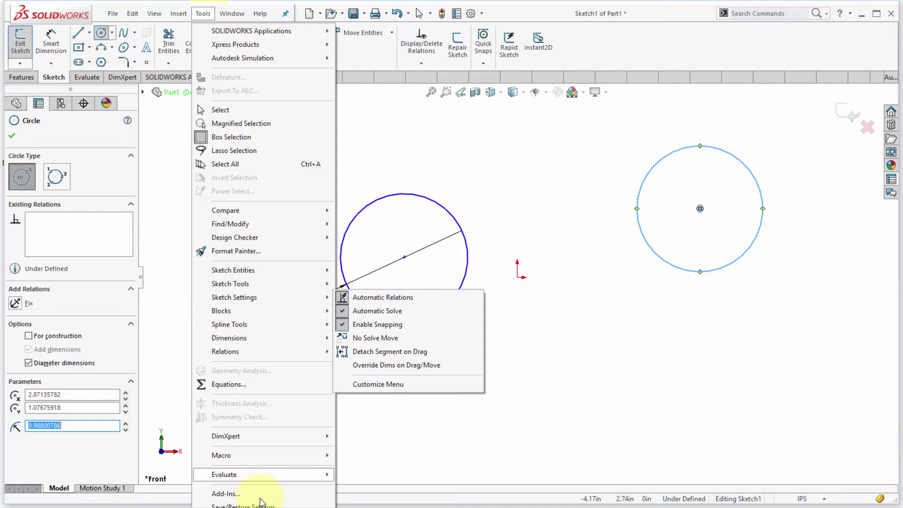
click(245, 506)
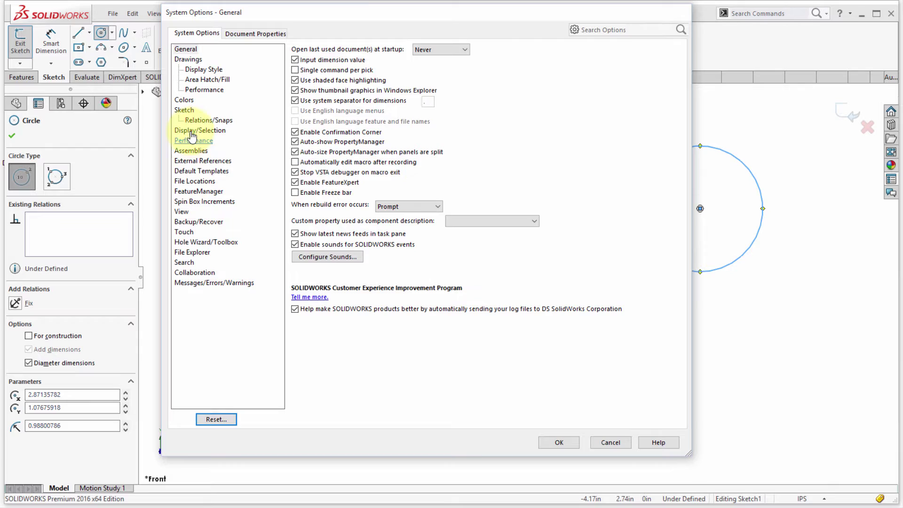
click(190, 112)
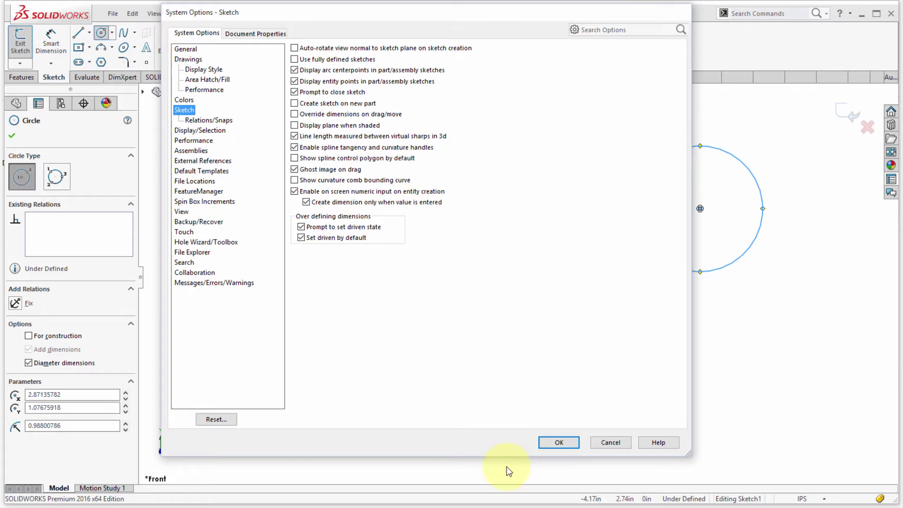
click(559, 443)
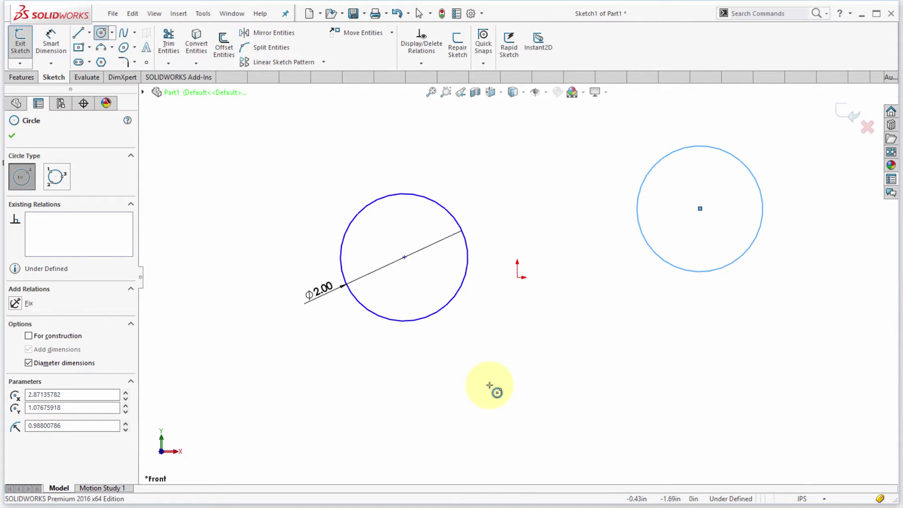
- Start a Smart Dimension between the left and right circle centres, previewing 4.64
click(47, 35)
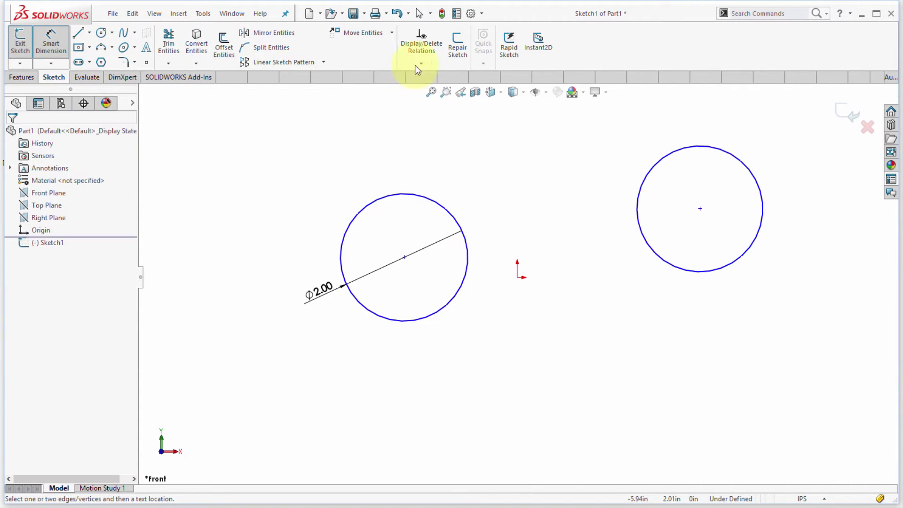
click(352, 222)
click(696, 147)
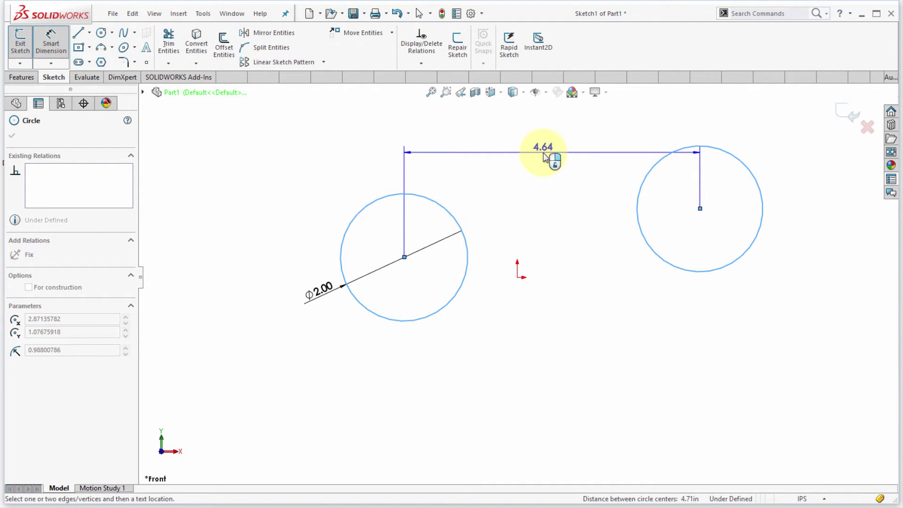
key(Escape)
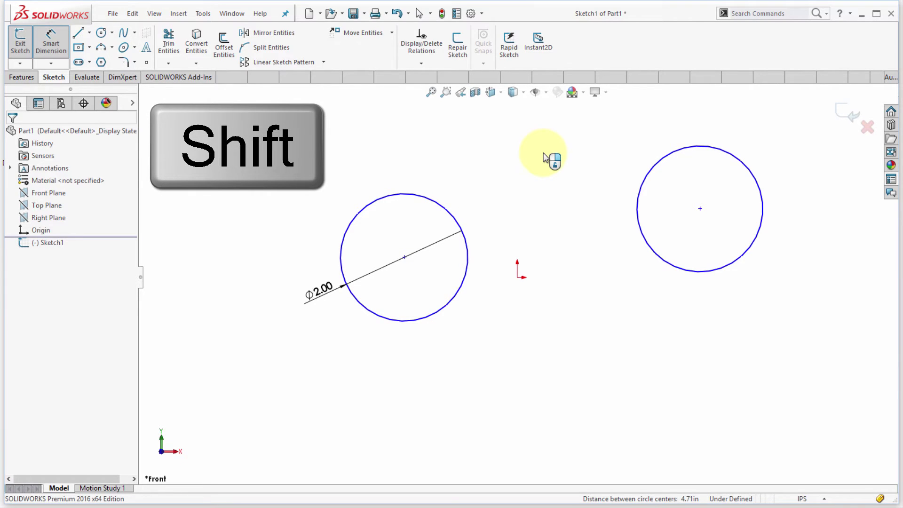
shift+click(466, 229)
shift+click(637, 210)
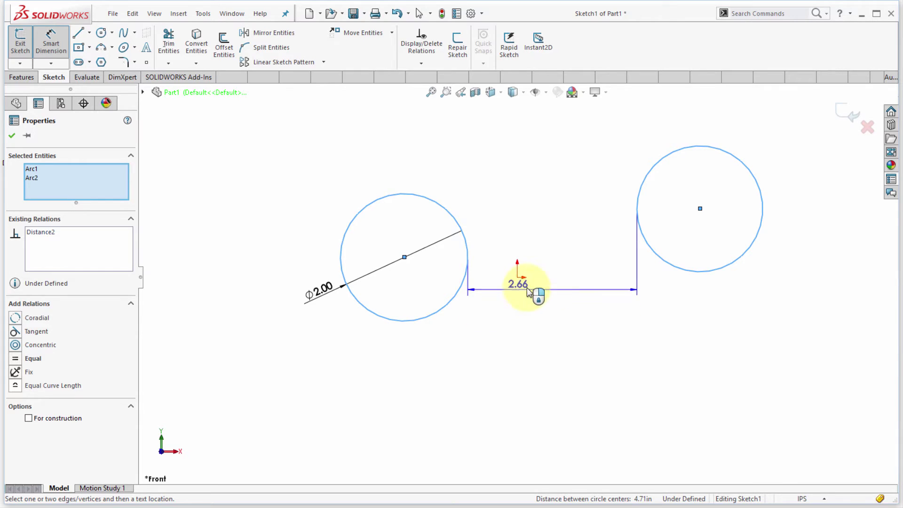
key(Escape)
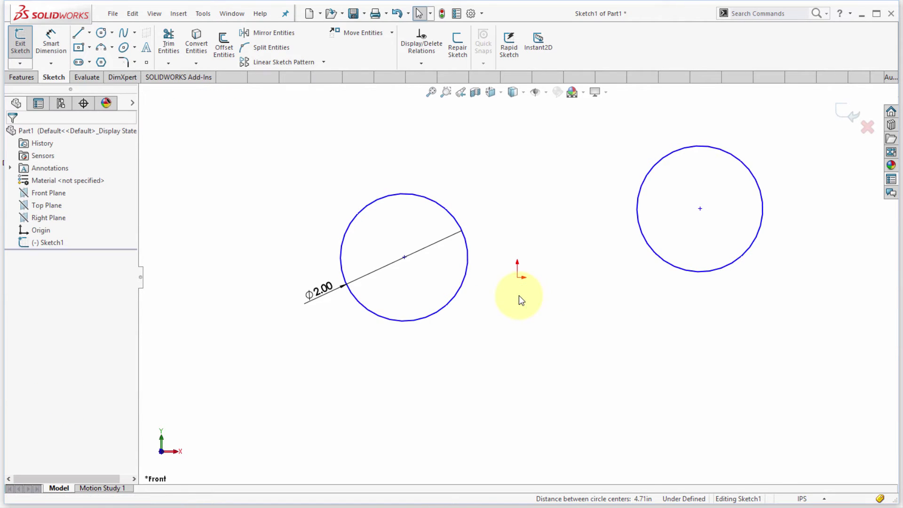
click(51, 41)
click(342, 261)
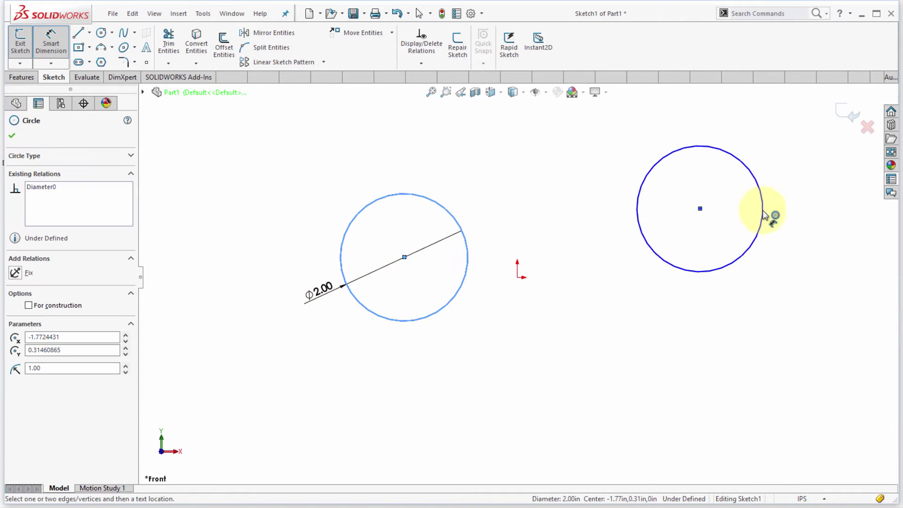
click(760, 187)
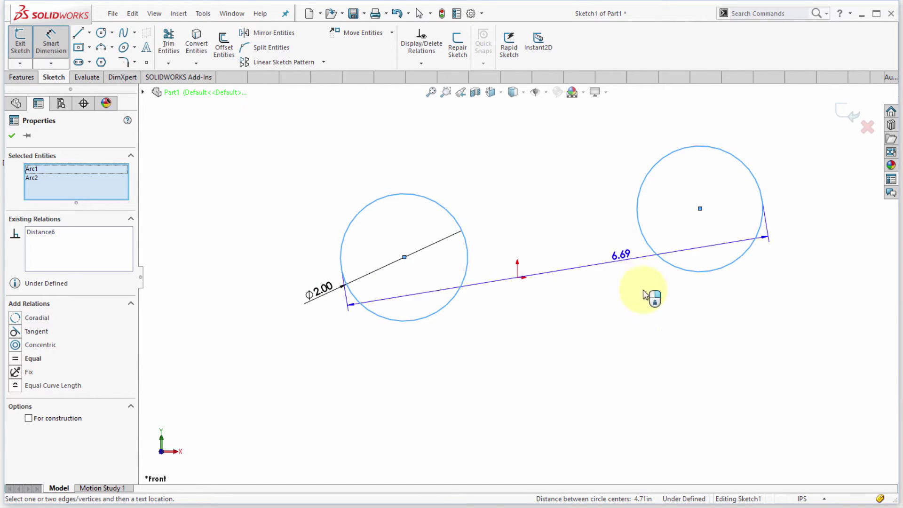
key(Escape)
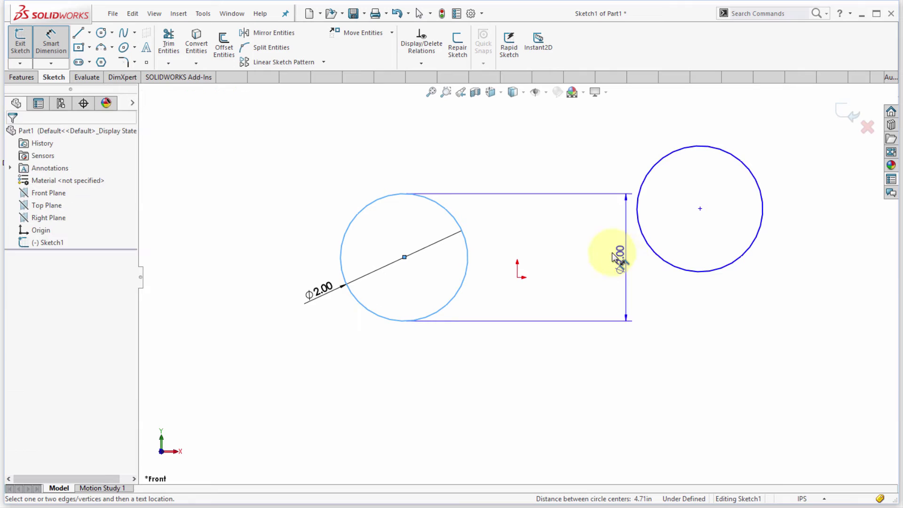
click(50, 41)
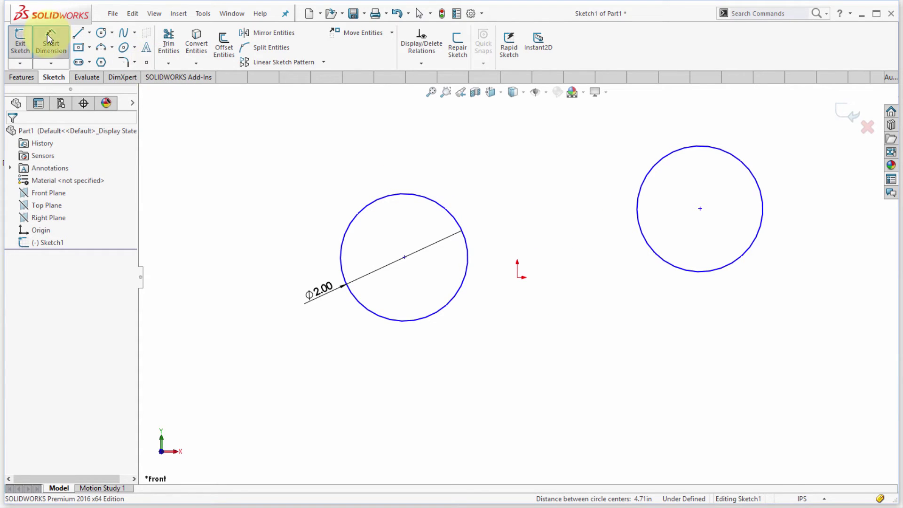
click(469, 250)
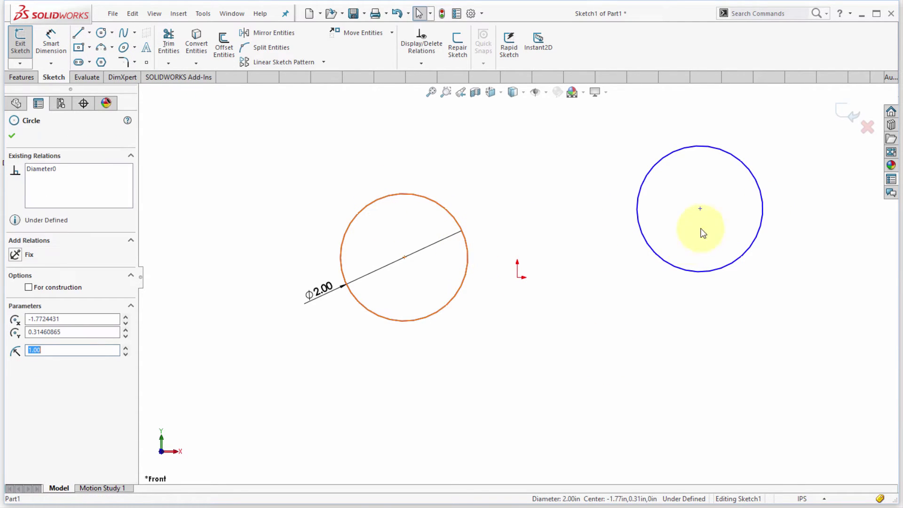
ctrl+click(762, 194)
click(51, 41)
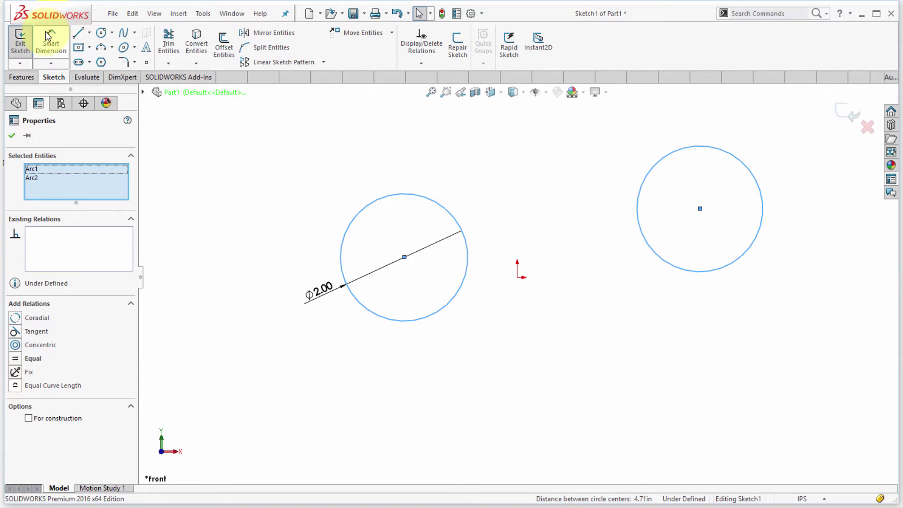
key(Escape)
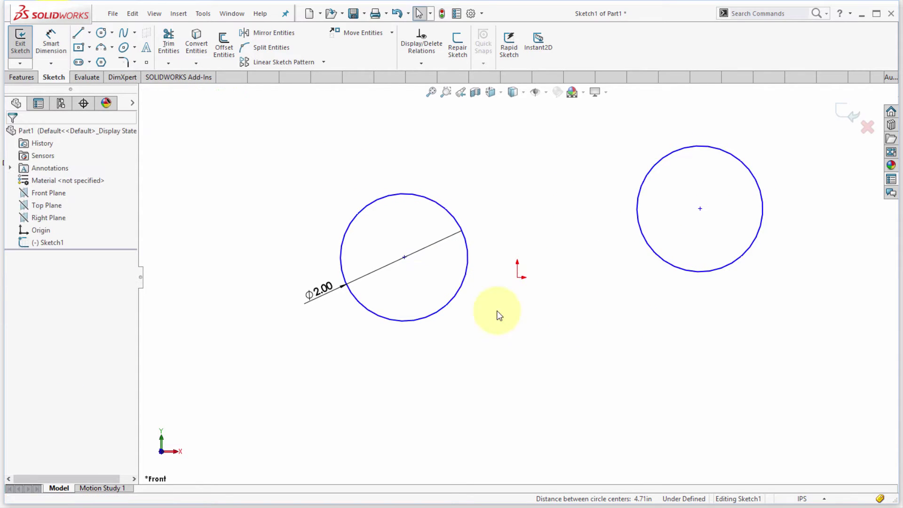
click(51, 41)
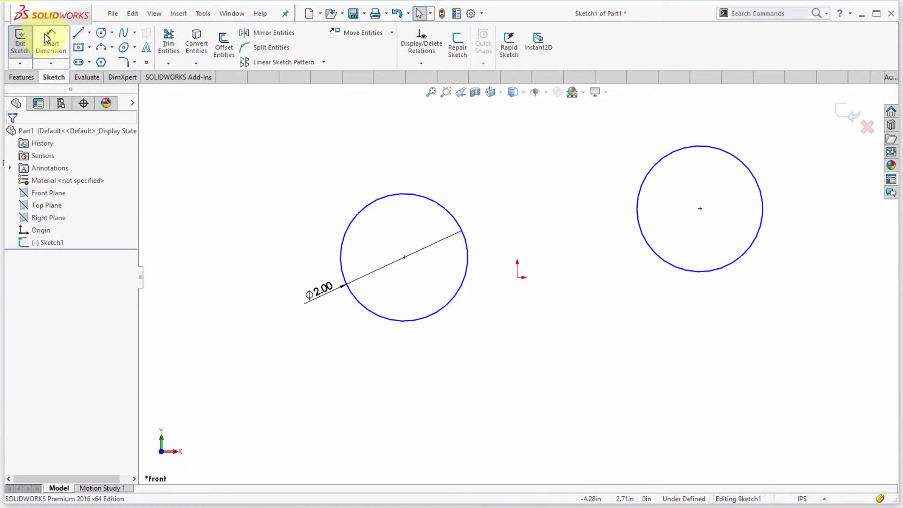
click(467, 245)
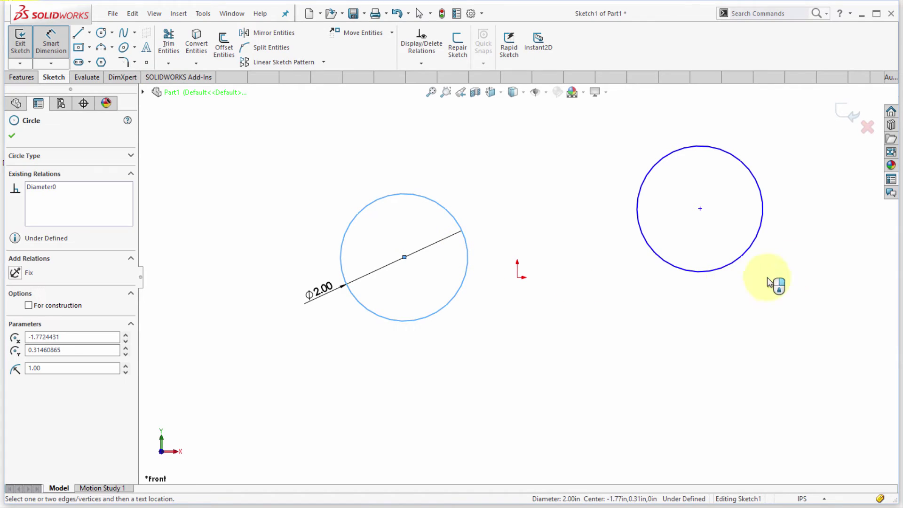
click(763, 190)
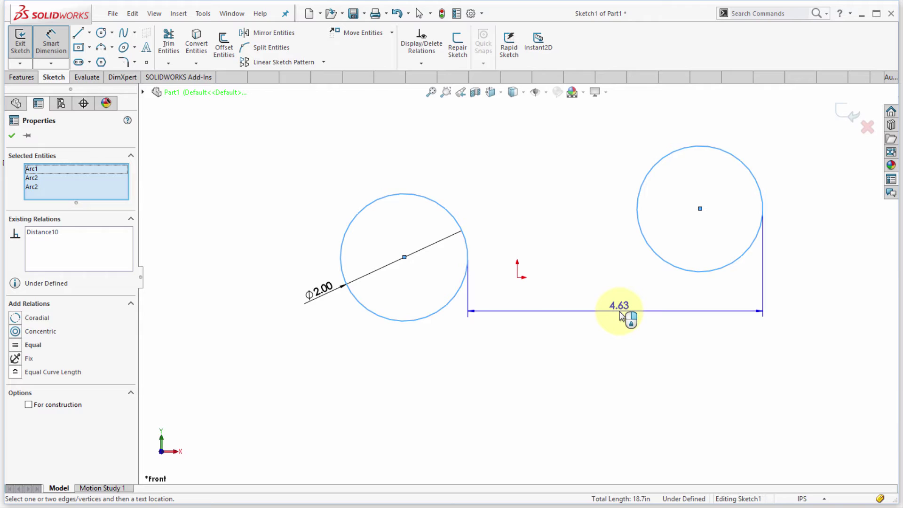
key(Escape)
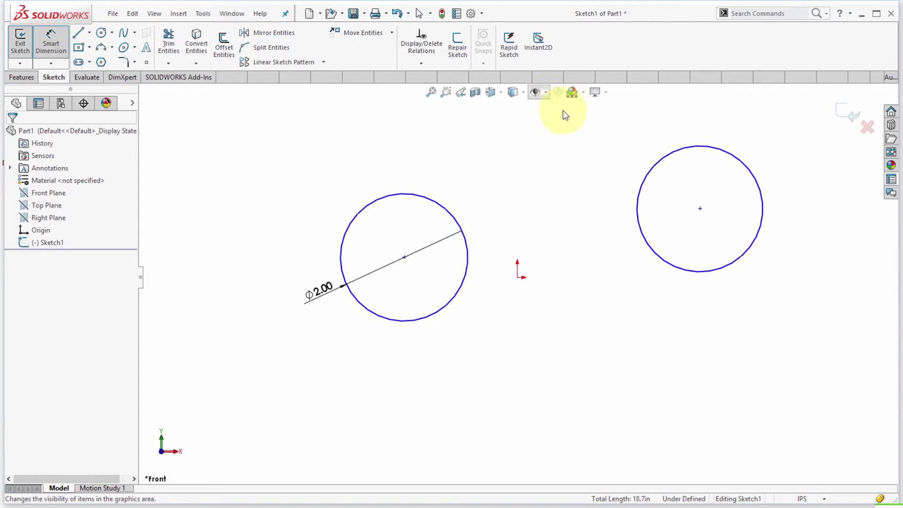
click(100, 48)
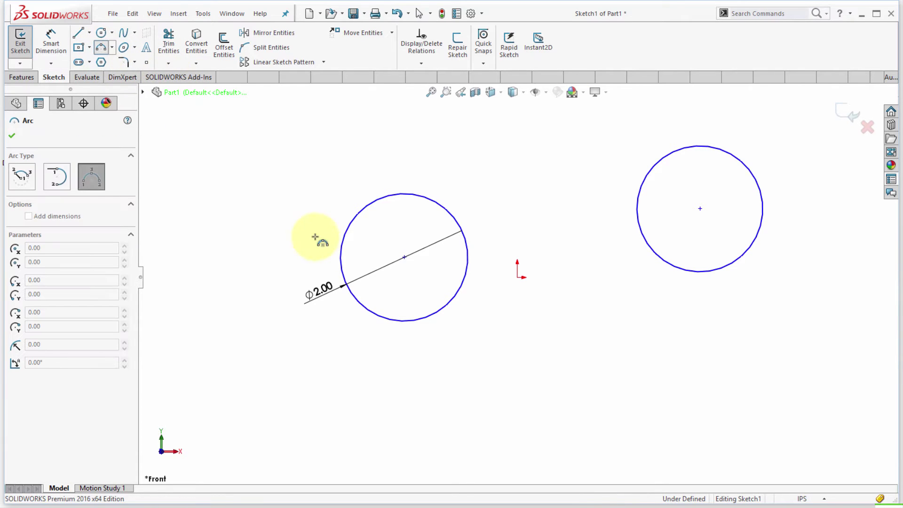
click(404, 258)
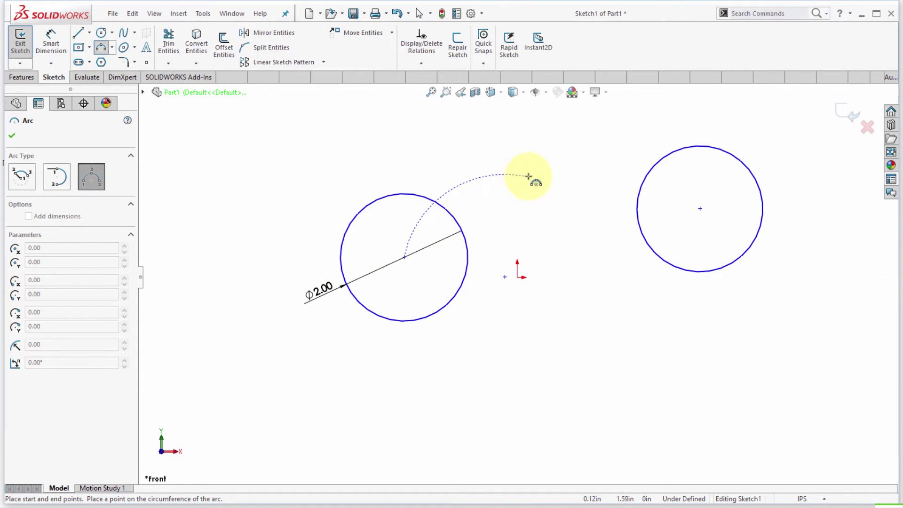
click(700, 208)
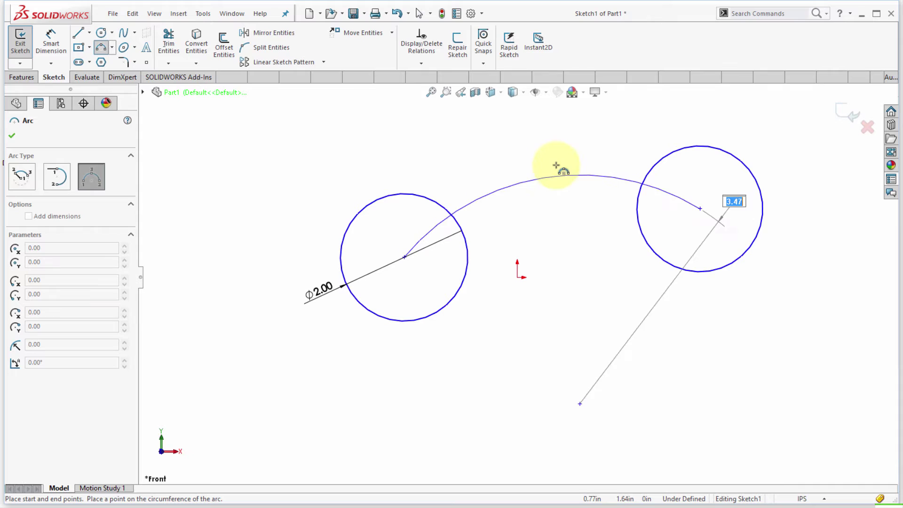
click(539, 151)
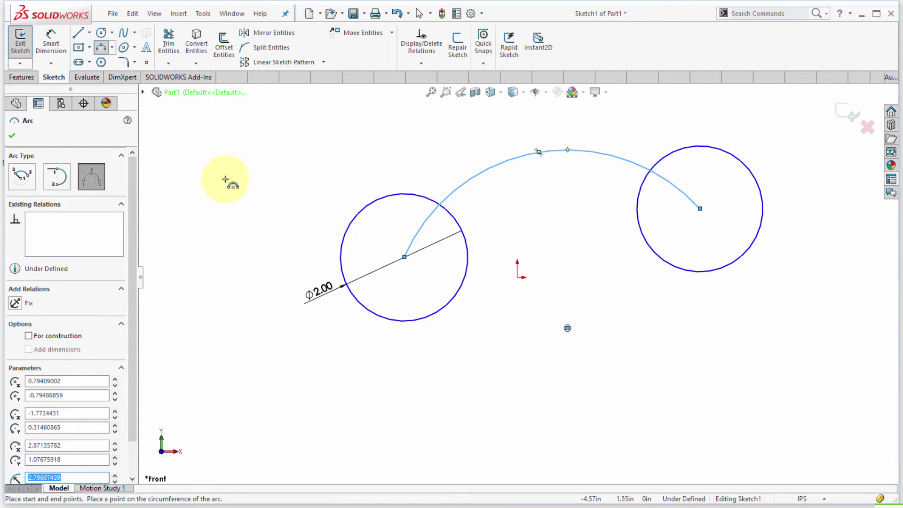
click(50, 39)
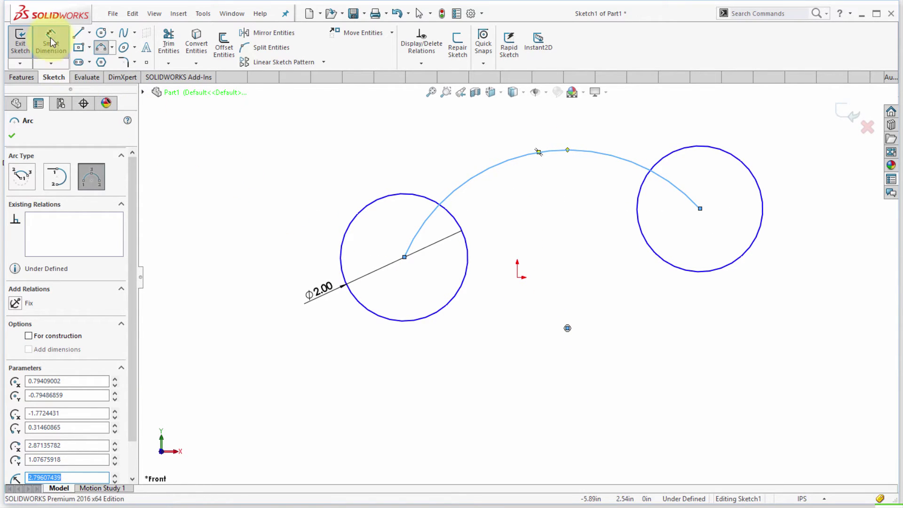
click(404, 258)
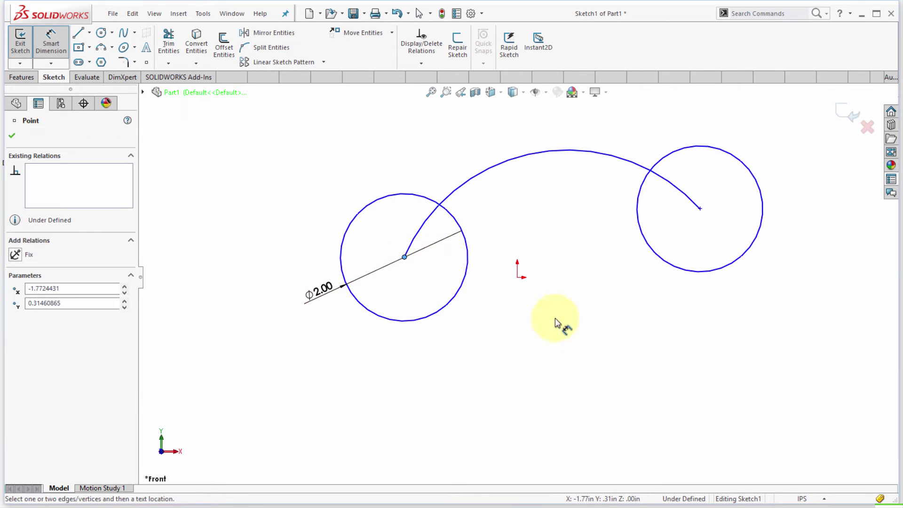
click(700, 210)
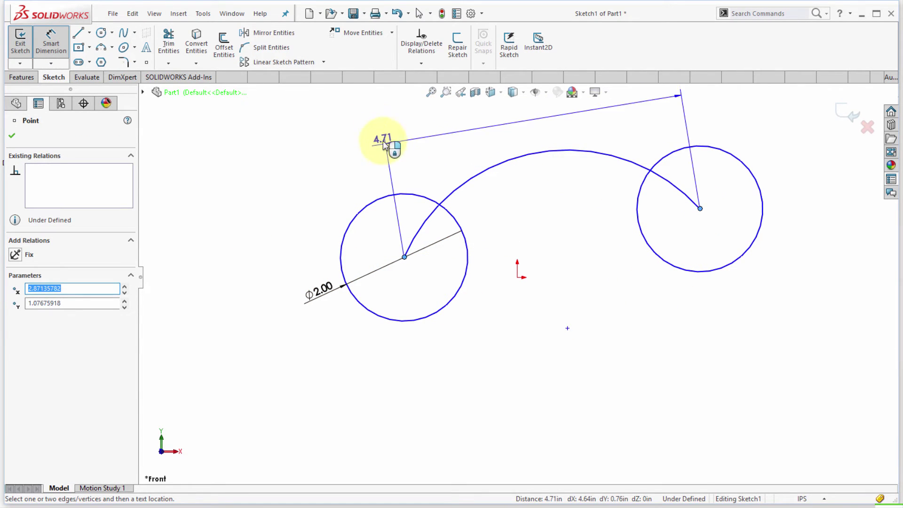
click(490, 171)
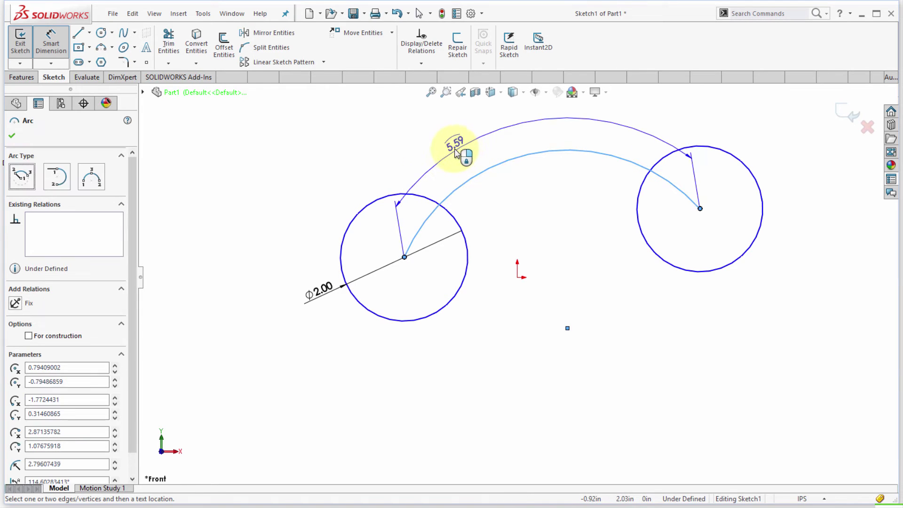
key(Escape)
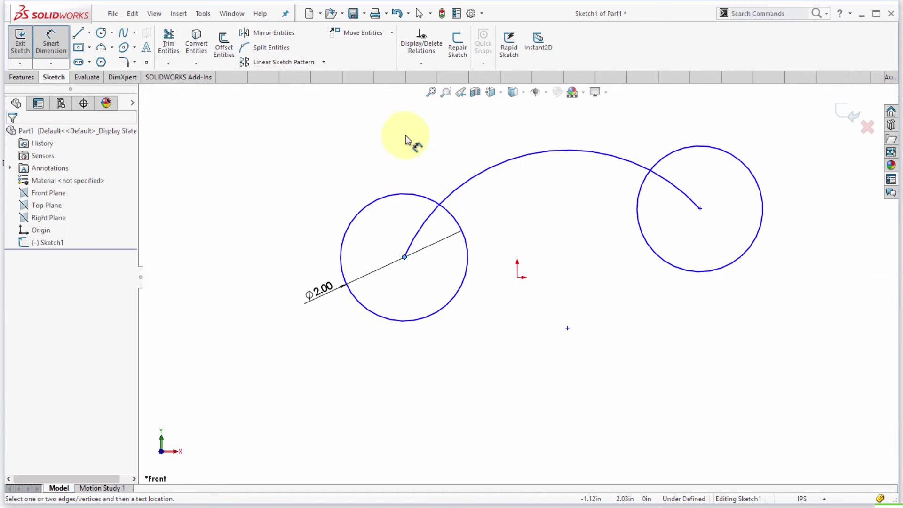
click(51, 41)
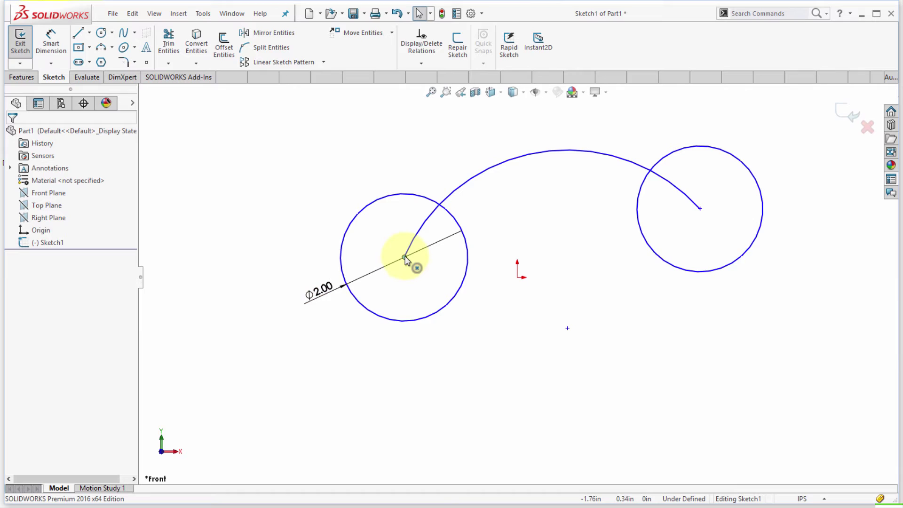
click(404, 257)
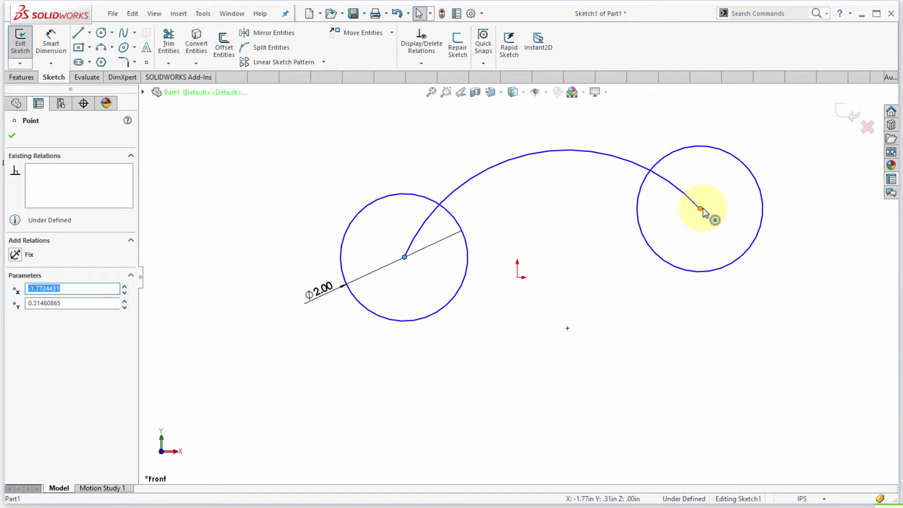
click(510, 159)
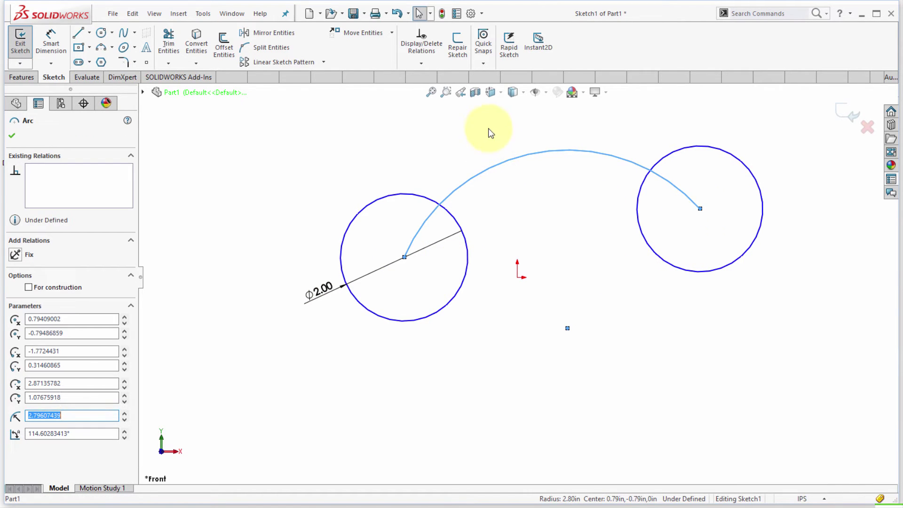
click(508, 159)
click(425, 123)
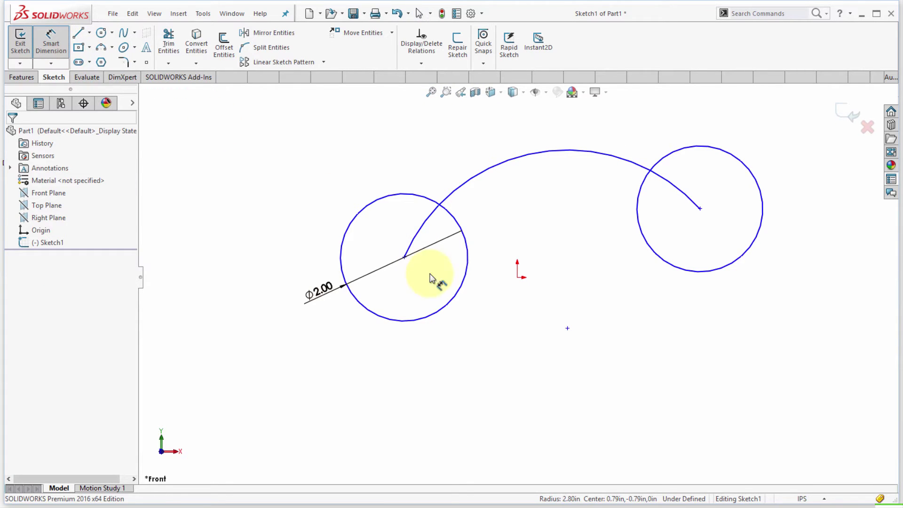
click(405, 257)
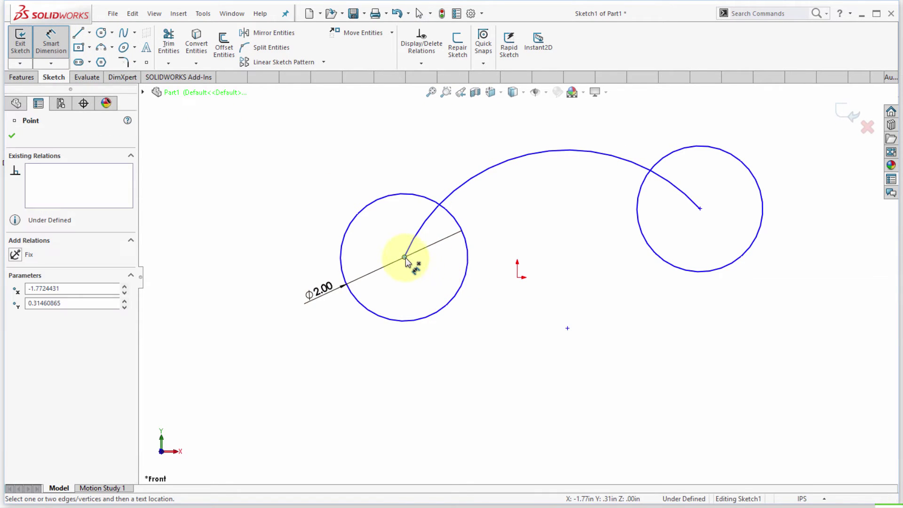
click(701, 209)
click(544, 152)
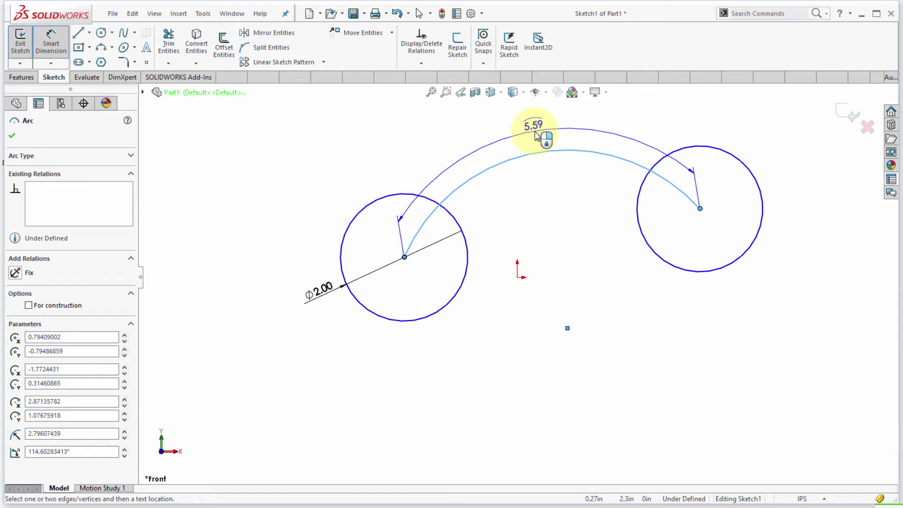
key(Escape)
- Abandon an arc angle dimension, then delete both circles, the arc and the Ø2.00 dimension
click(51, 42)
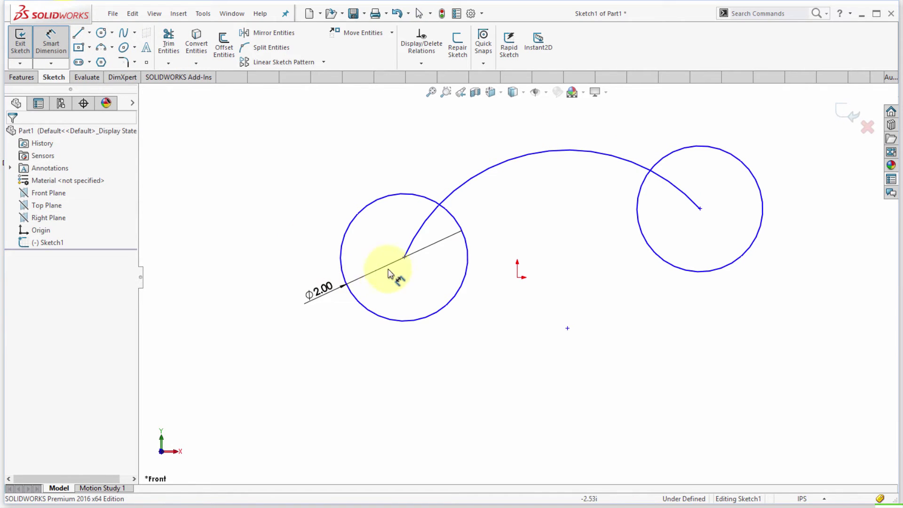
click(405, 258)
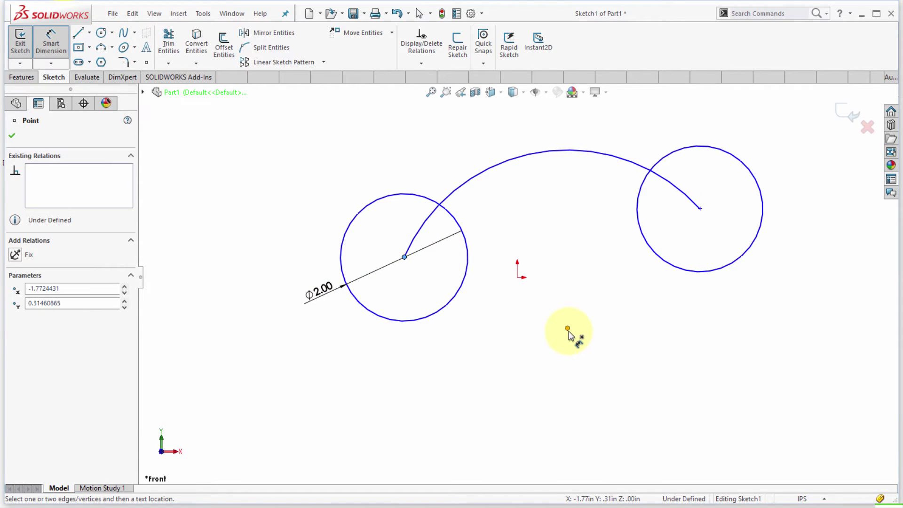
click(568, 328)
click(700, 209)
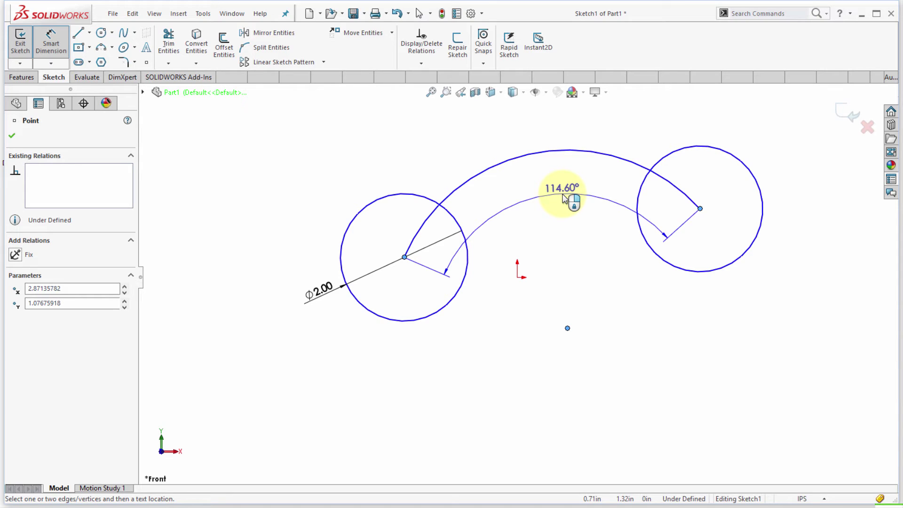
key(Escape)
key(Escape)
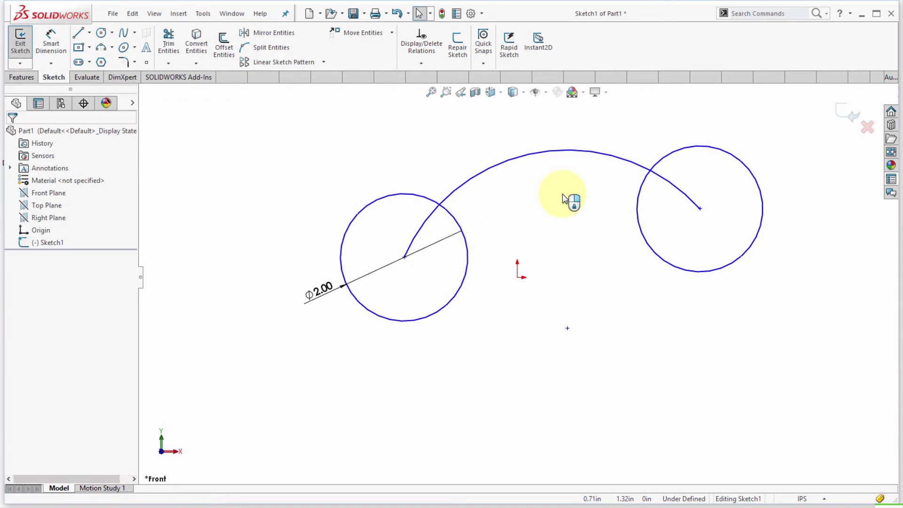
drag(256, 109, 841, 400)
key(Delete)
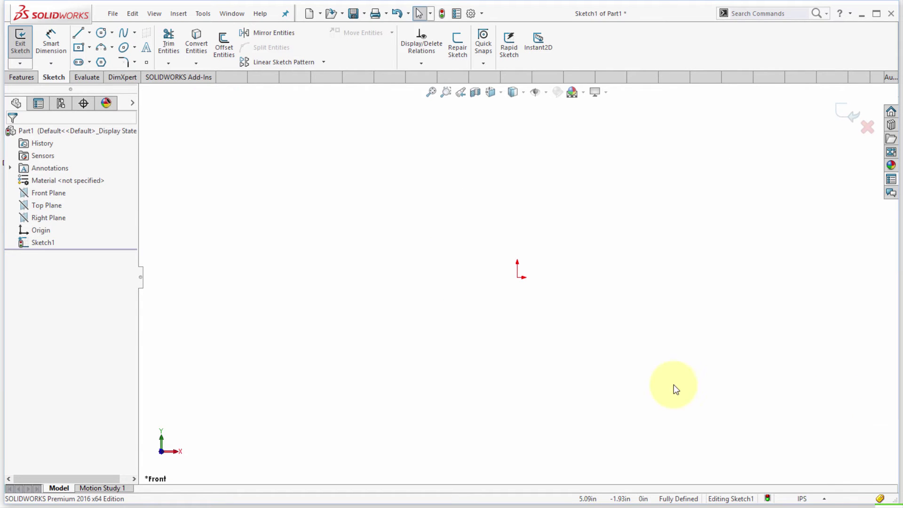
- Draw the horizontal base line rightward from the origin and the right vertical side
click(77, 34)
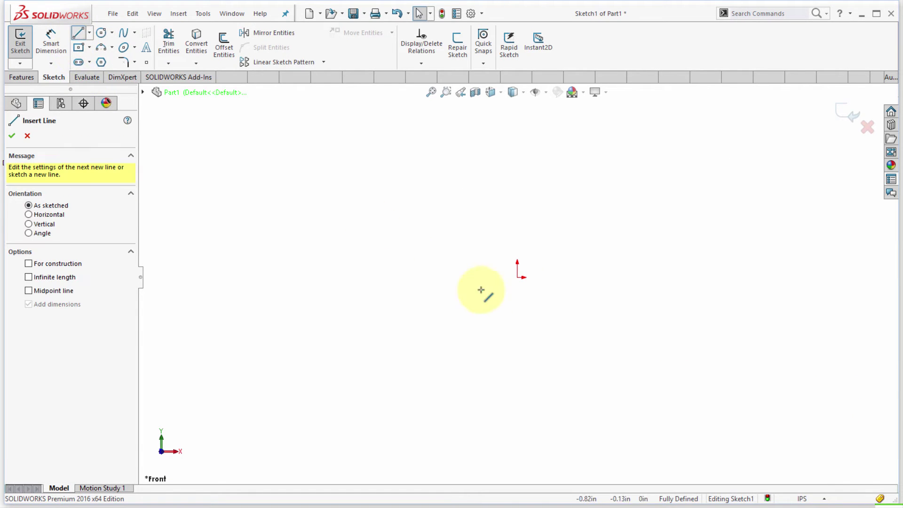
click(518, 277)
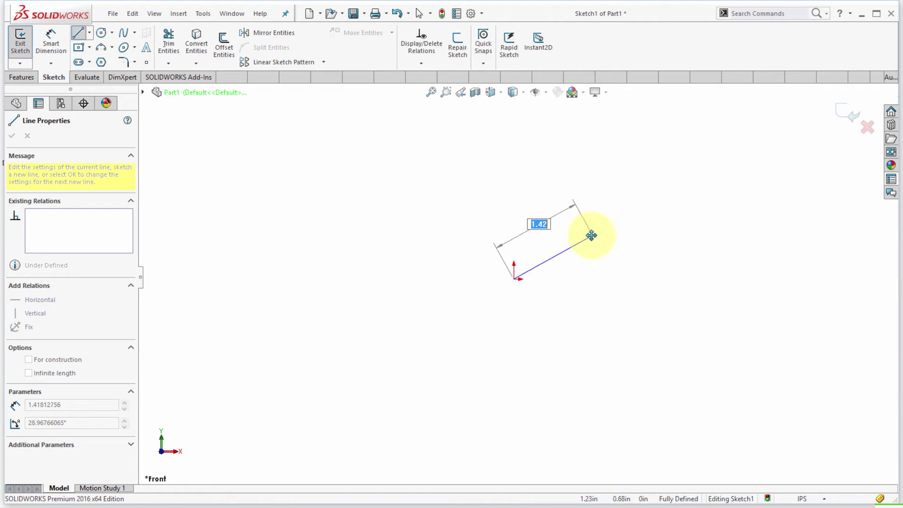
ctrl+middle_drag(592, 236, 434, 327)
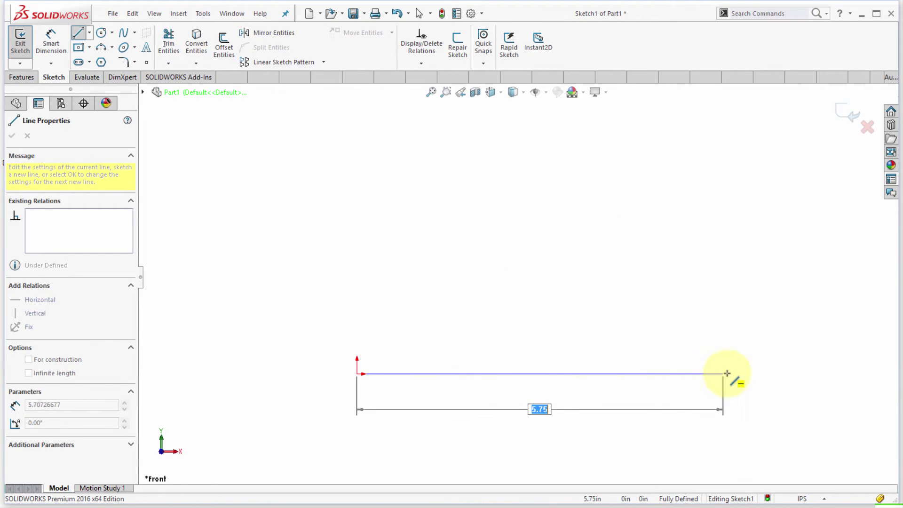
click(732, 374)
key(ctrl+z)
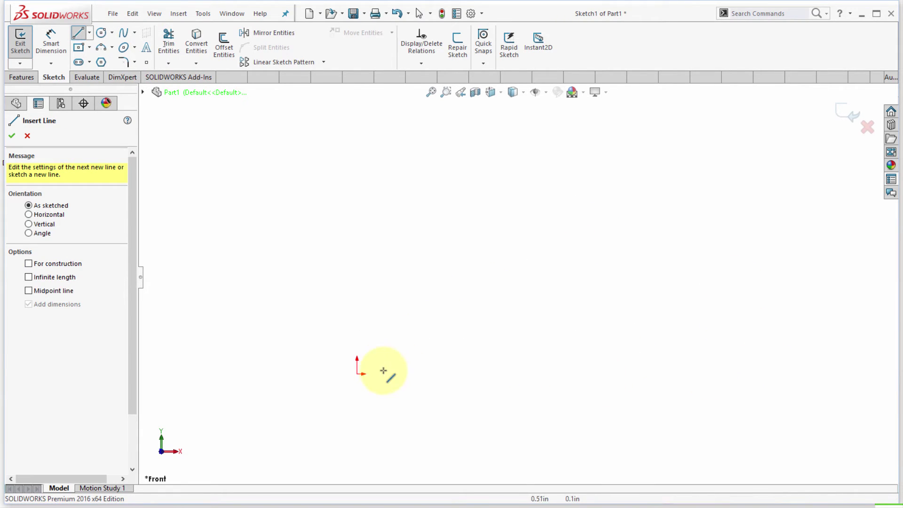
drag(358, 374, 573, 374)
click(700, 374)
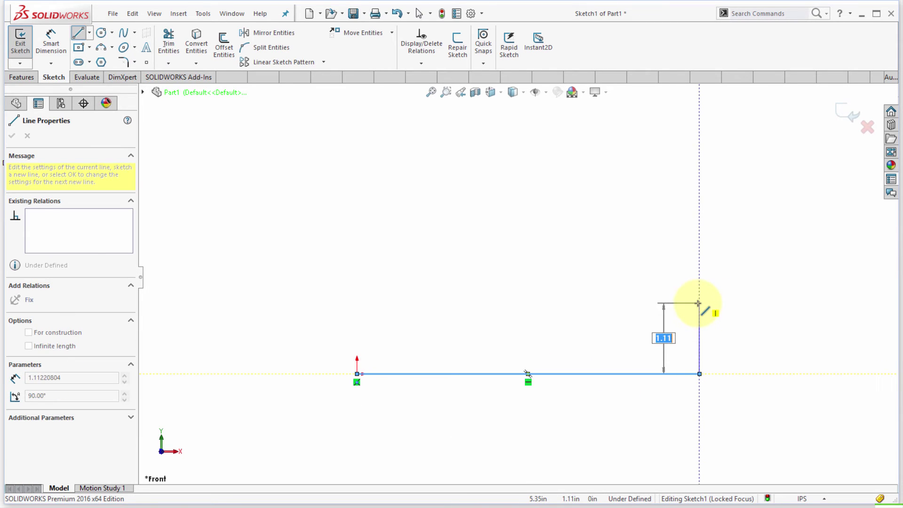
click(699, 303)
key(Escape)
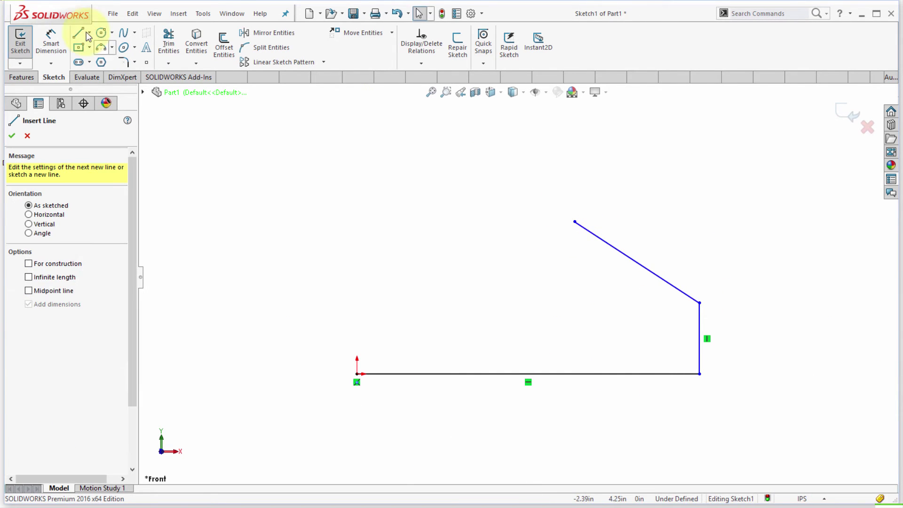
- Add the tangent arc, top line, slanted step and left lines, closing the profile at the origin
click(575, 221)
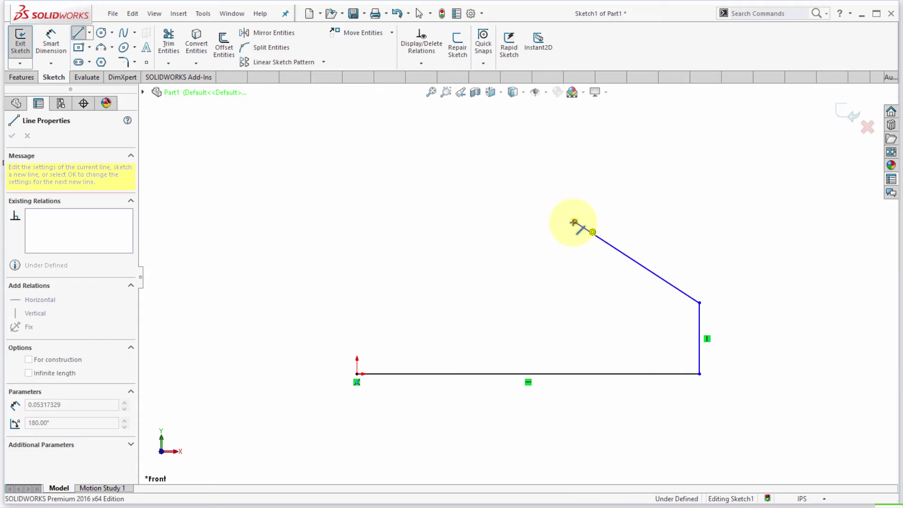
click(527, 171)
click(435, 171)
click(397, 214)
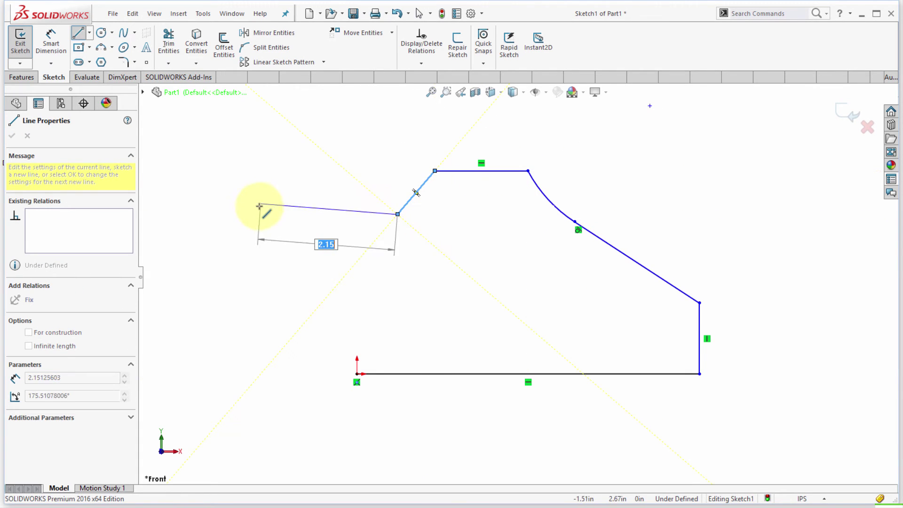
click(255, 214)
click(254, 306)
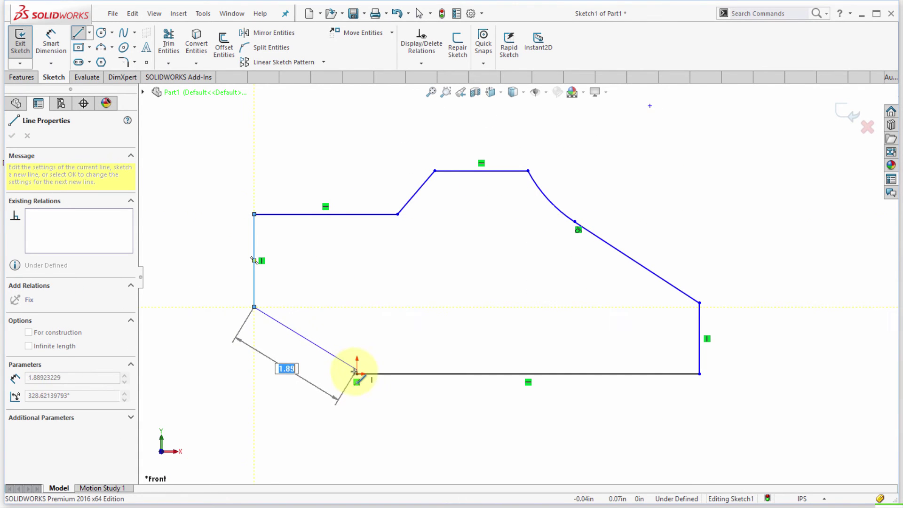
click(357, 374)
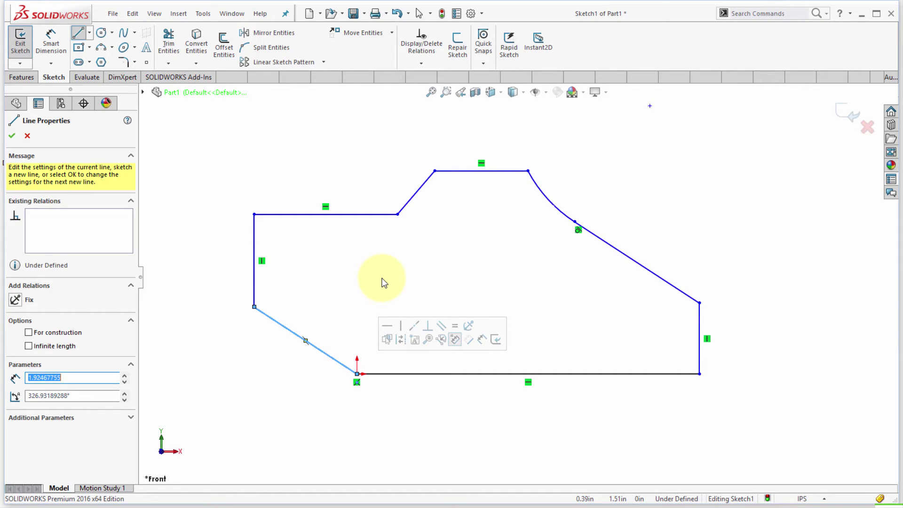
key(Escape)
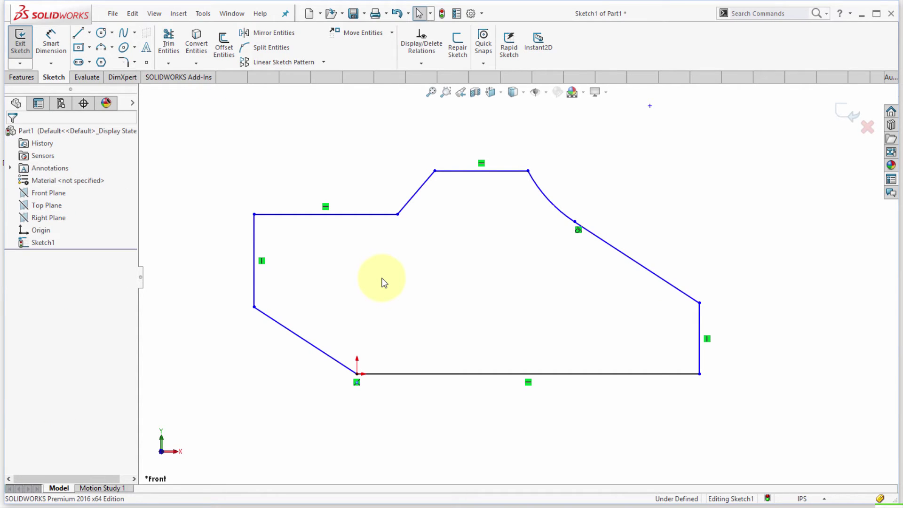
scroll(445, 289, up, 3)
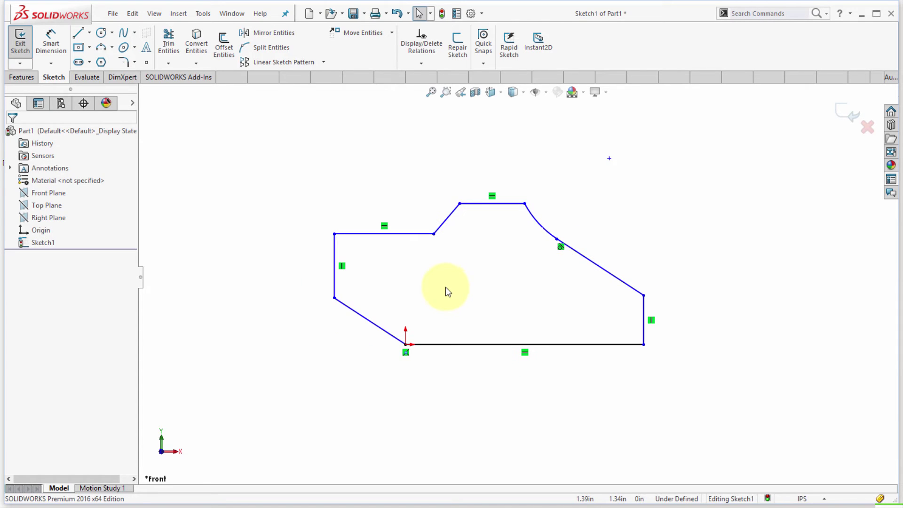
- Auto-dimension only the three left-side lines with Fully Define Sketch: 2.50, 1.05, 1.61, 0.64
click(422, 64)
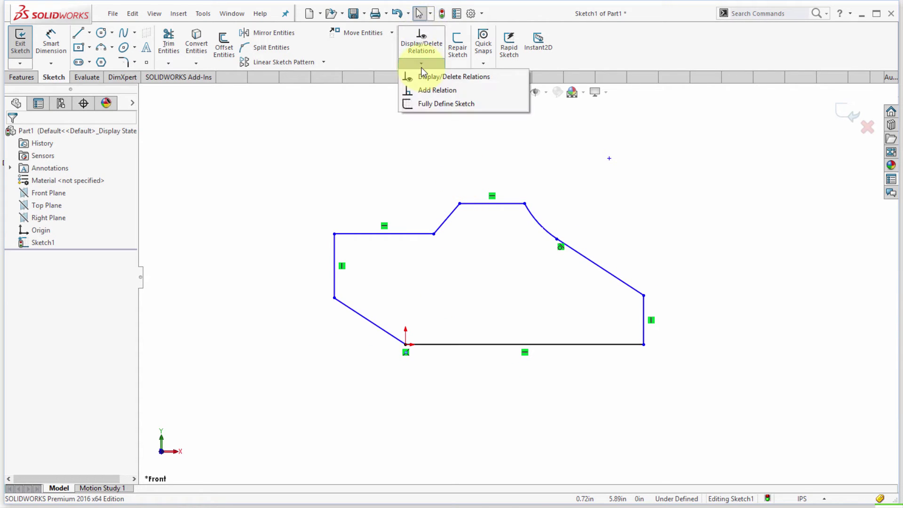
click(430, 102)
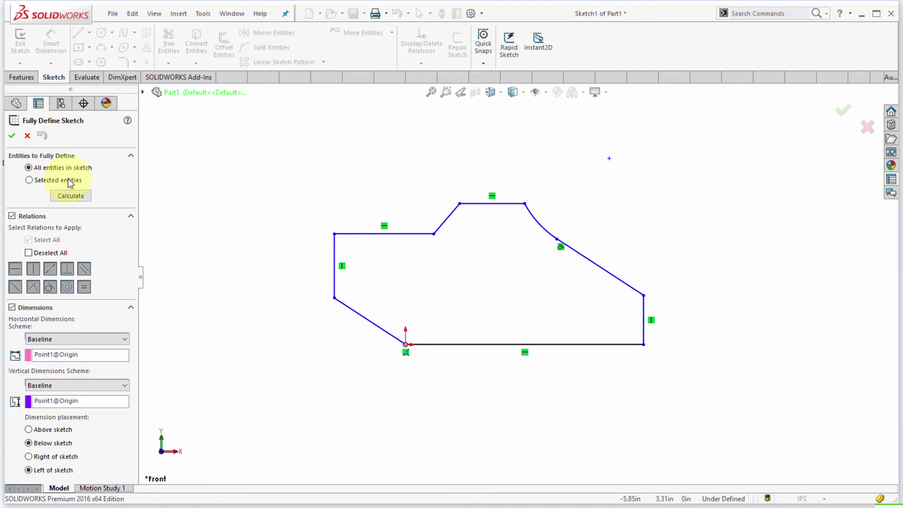
drag(307, 206, 470, 377)
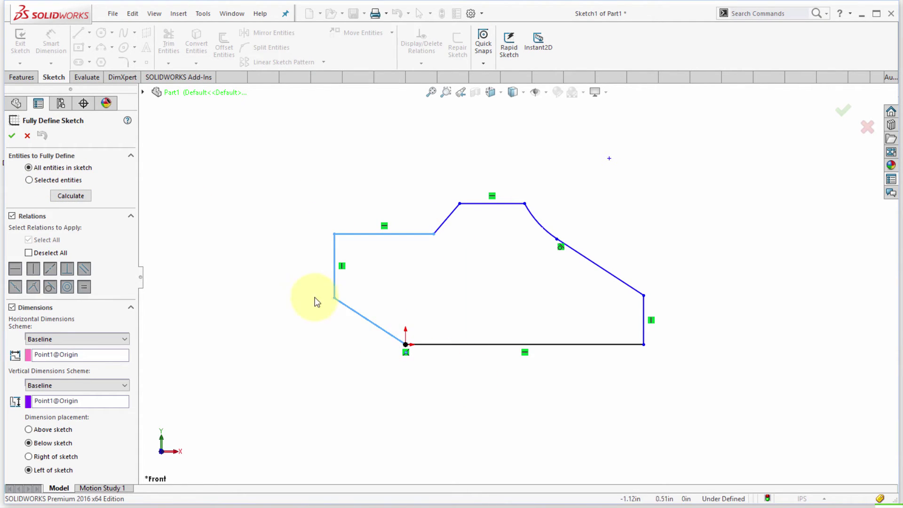
click(67, 183)
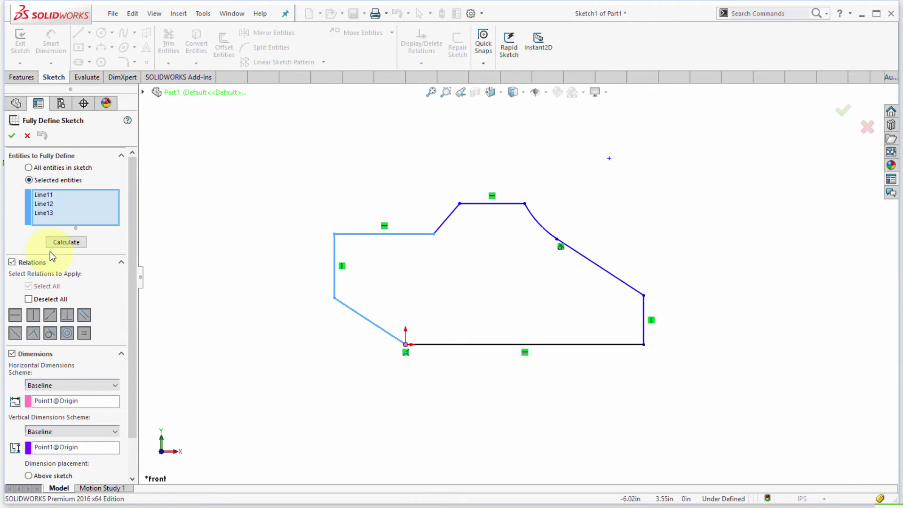
click(59, 243)
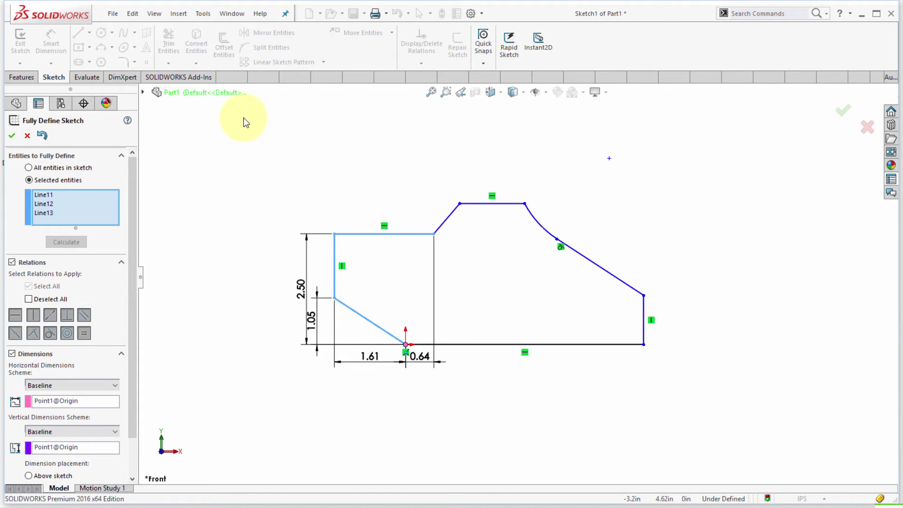
- Fully define all entities, relations off and chain vertical scheme, adding 1.22 through R2.18 dimensions
click(30, 168)
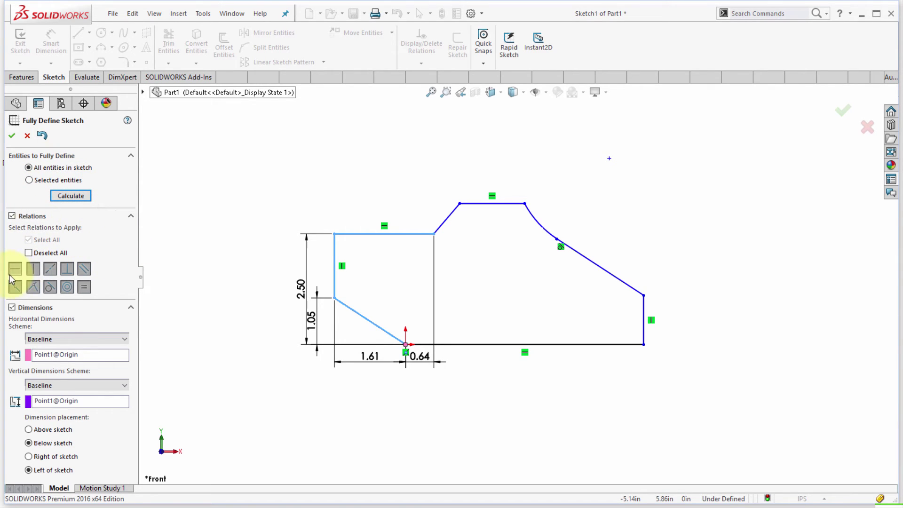
click(86, 288)
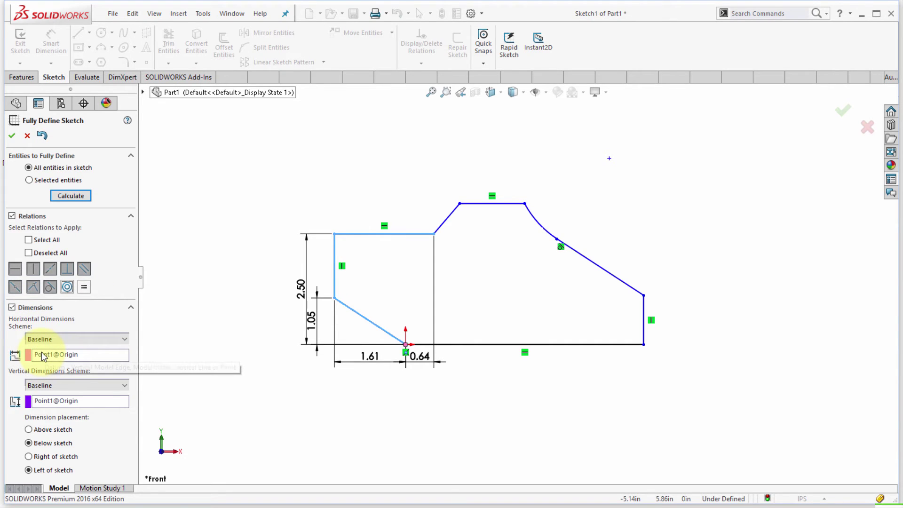
click(54, 386)
click(38, 396)
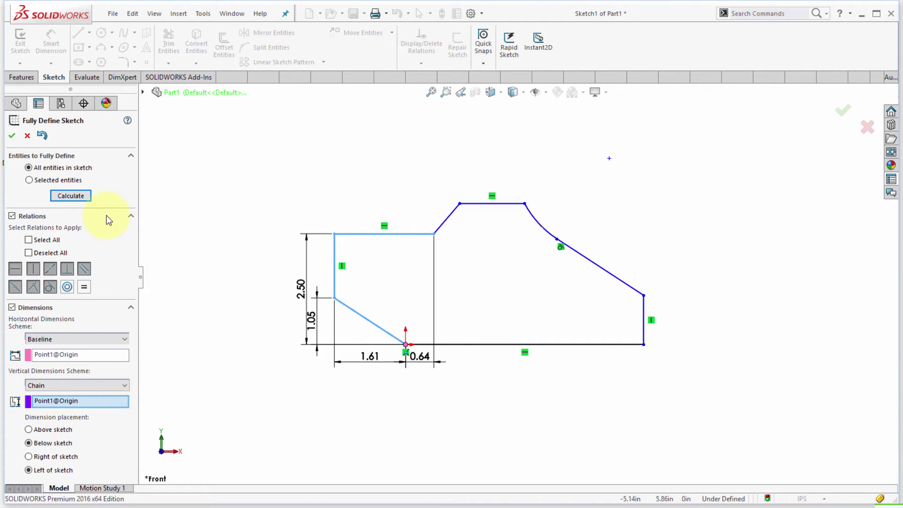
click(77, 198)
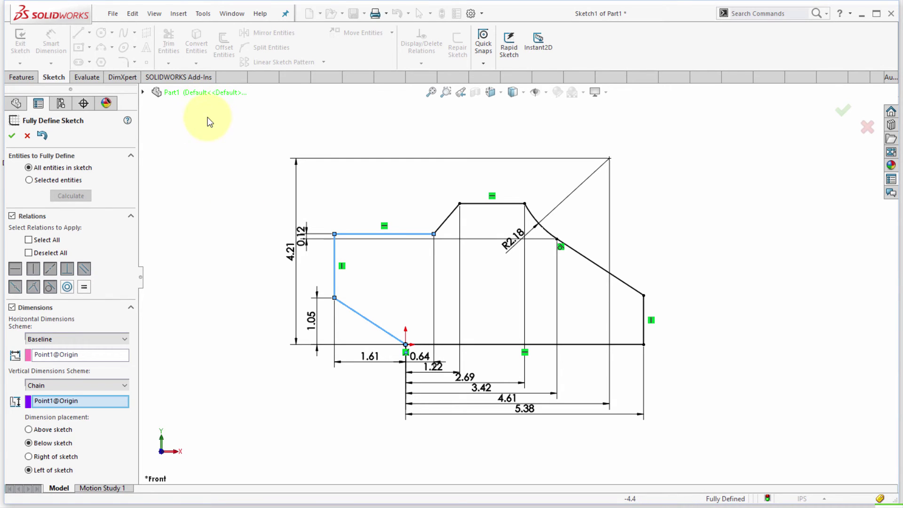
- Cancel the automatic dimensions and dimension the overall height from top to bottom line as 3.00
click(27, 137)
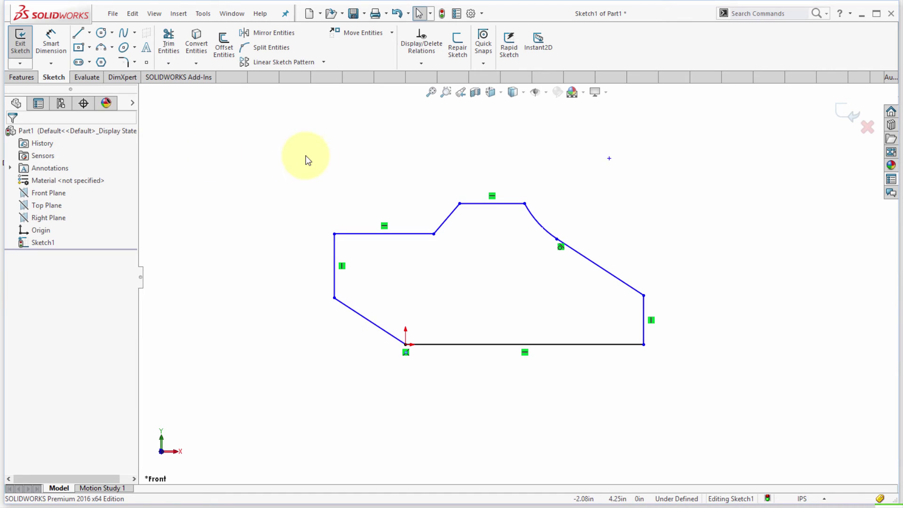
click(51, 40)
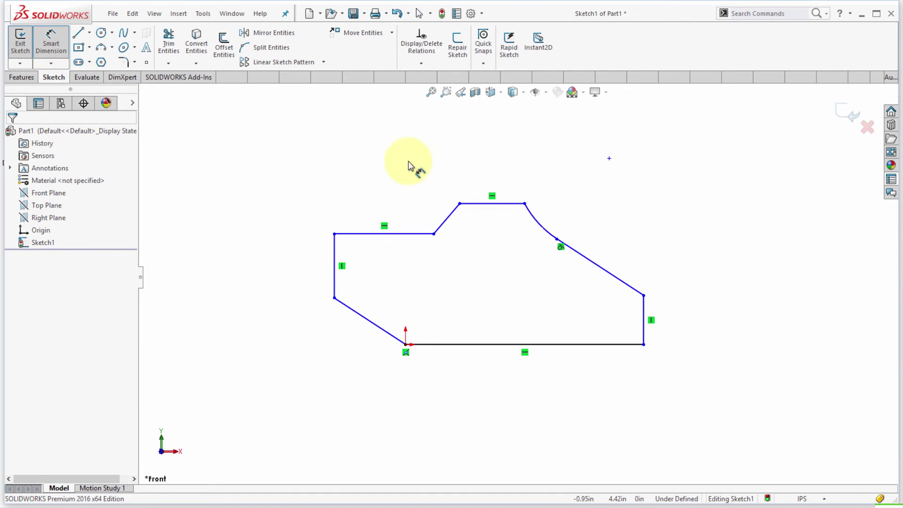
click(469, 206)
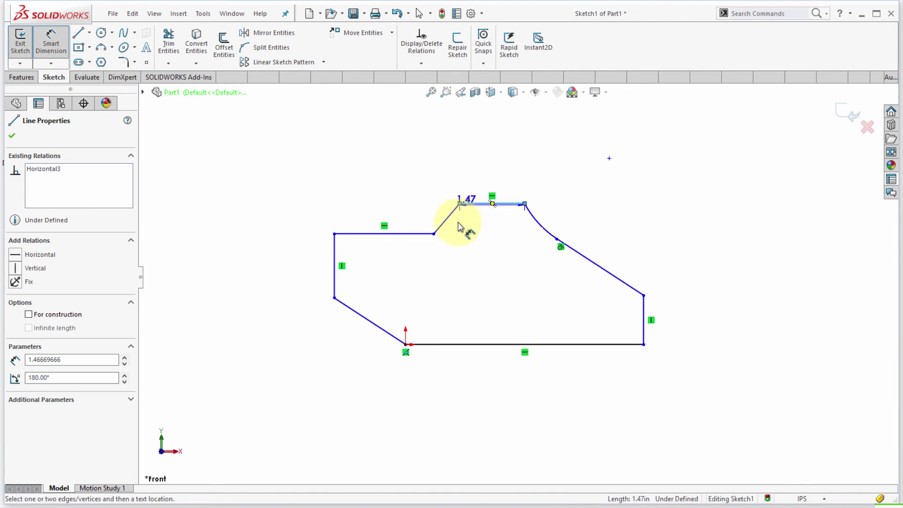
click(428, 345)
click(269, 253)
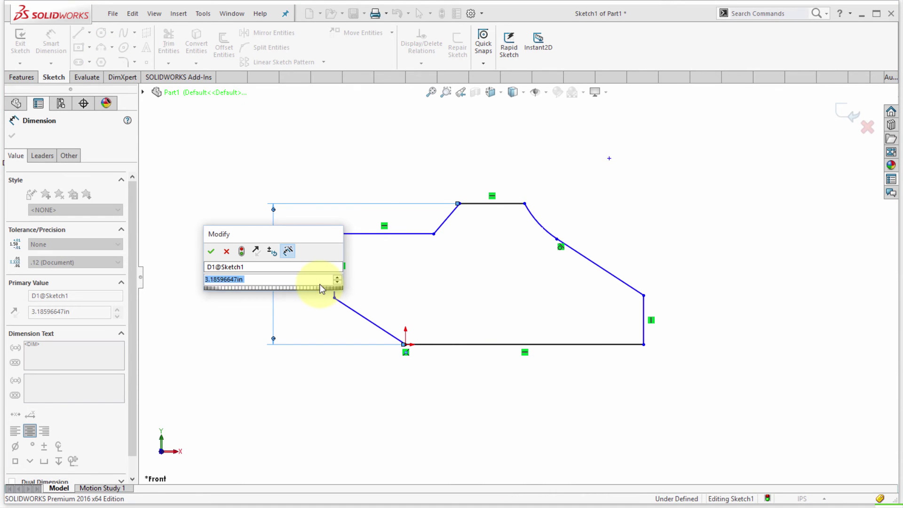
text(3)
key(Return)
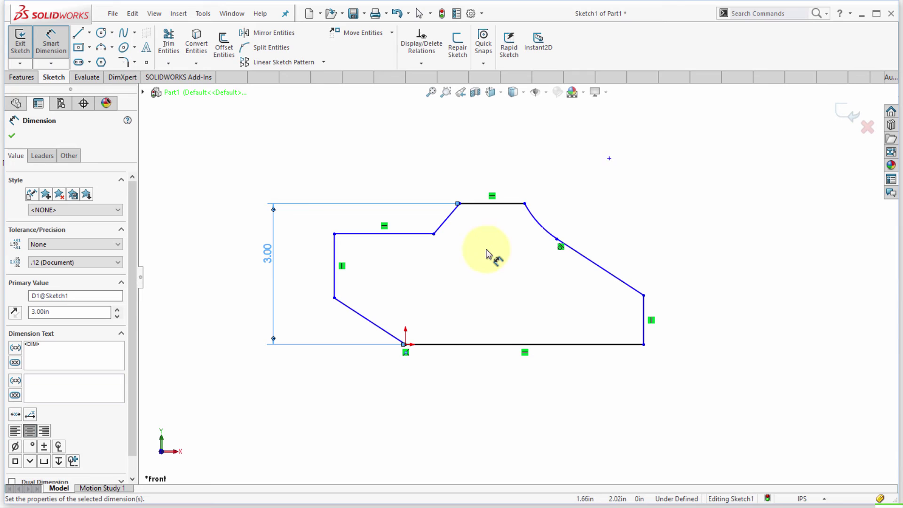
- Dimension the tangent arc's radius to R2.00
click(540, 221)
click(562, 205)
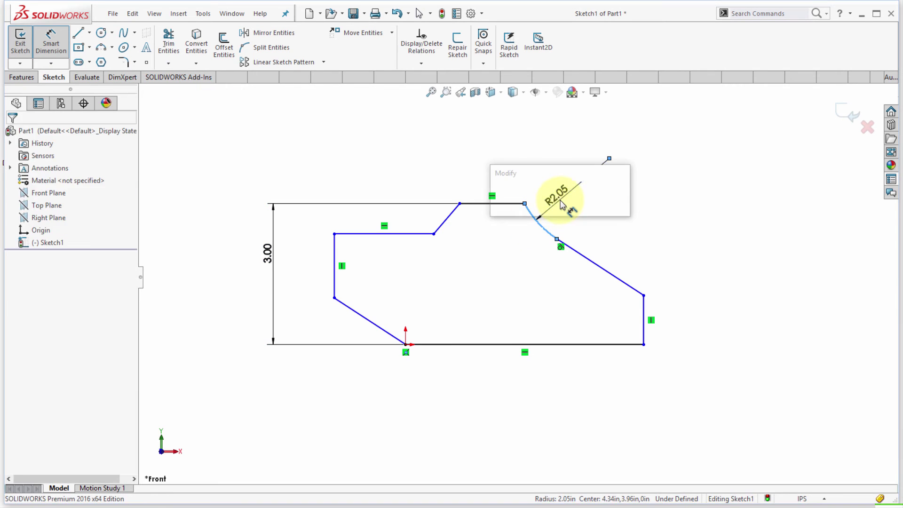
text(2)
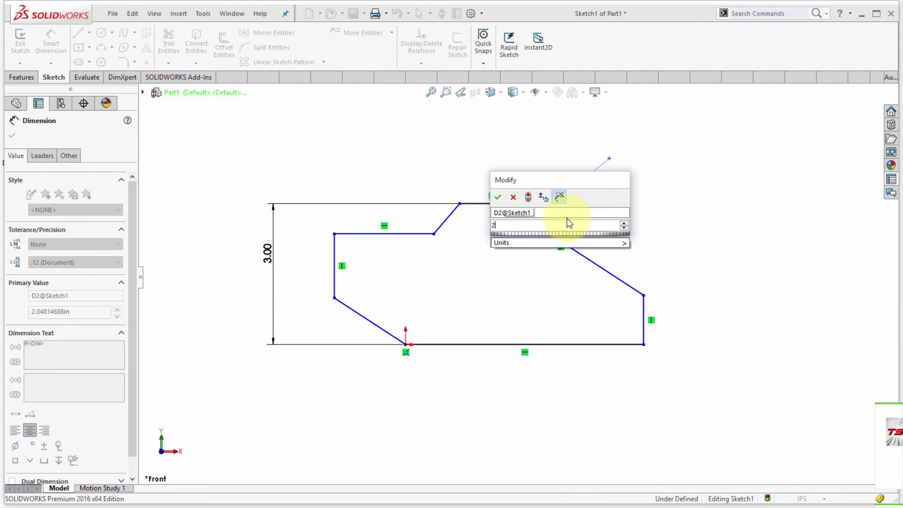
key(Return)
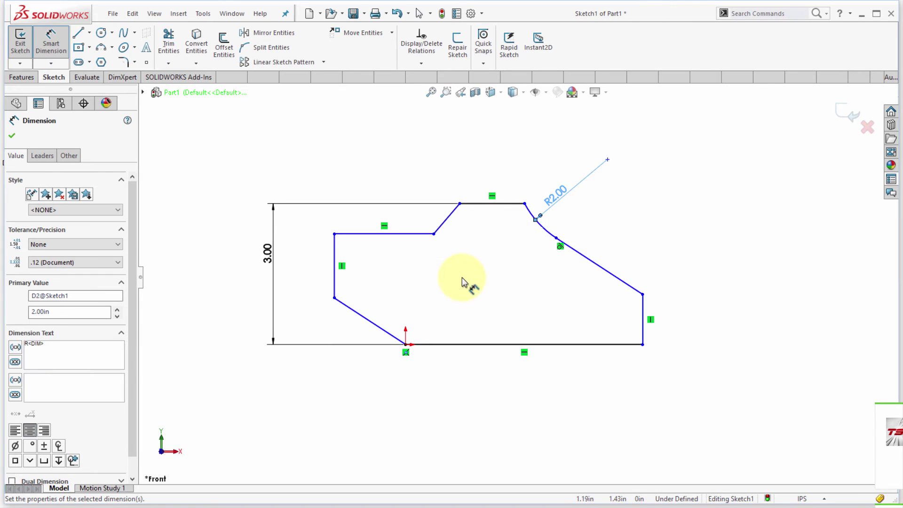
- Dimension the overall width between the left and right vertical edges as 7.00
click(335, 281)
click(644, 339)
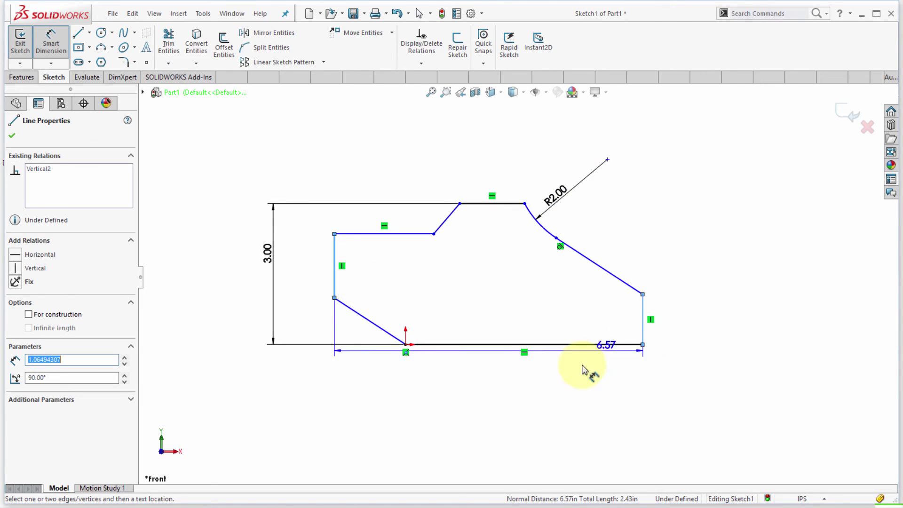
click(567, 412)
text(796074in)
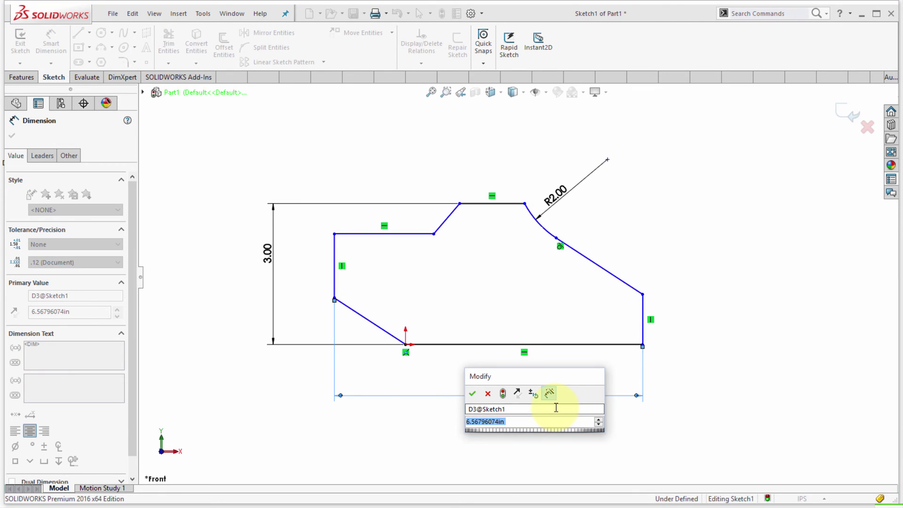
key(Return)
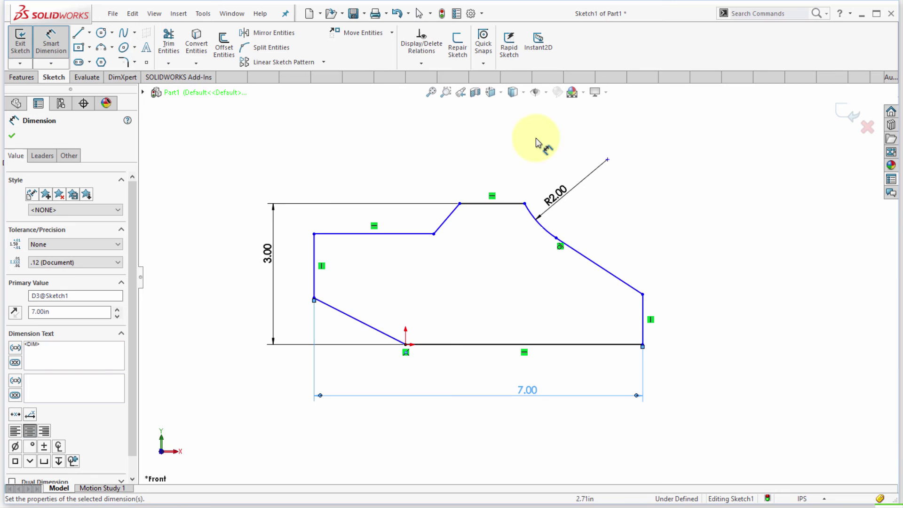
click(423, 65)
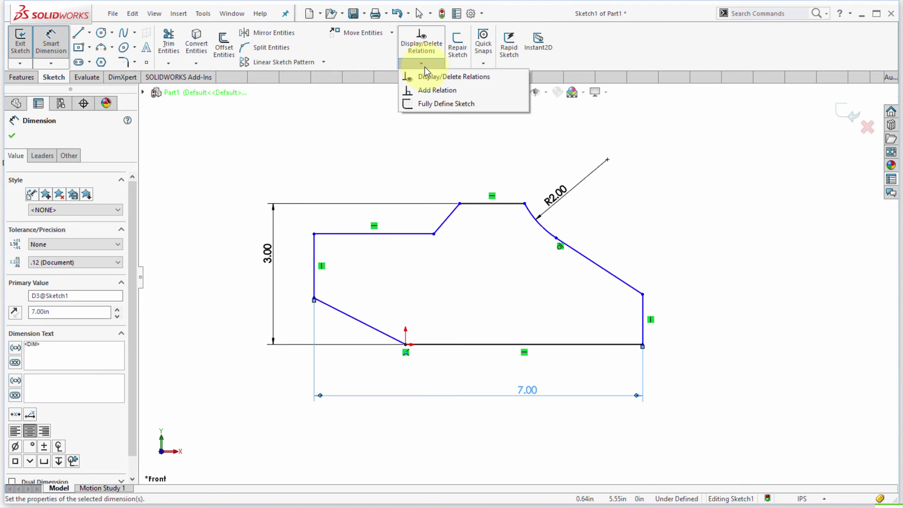
- Calculate Fully Define Sketch, adding baseline dimensions 2.36, 0.99, 0.60, 1.15, 2.53, 3.20, 4.30, 5.05
click(425, 104)
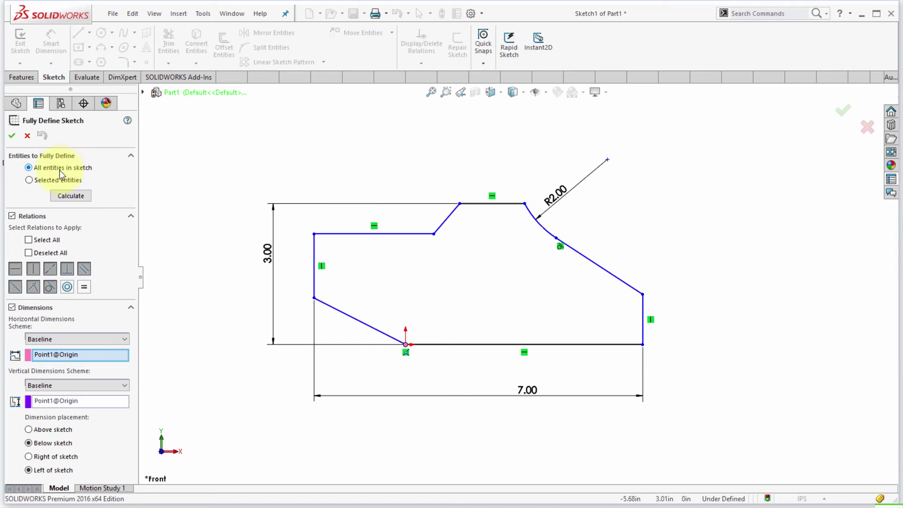
click(69, 196)
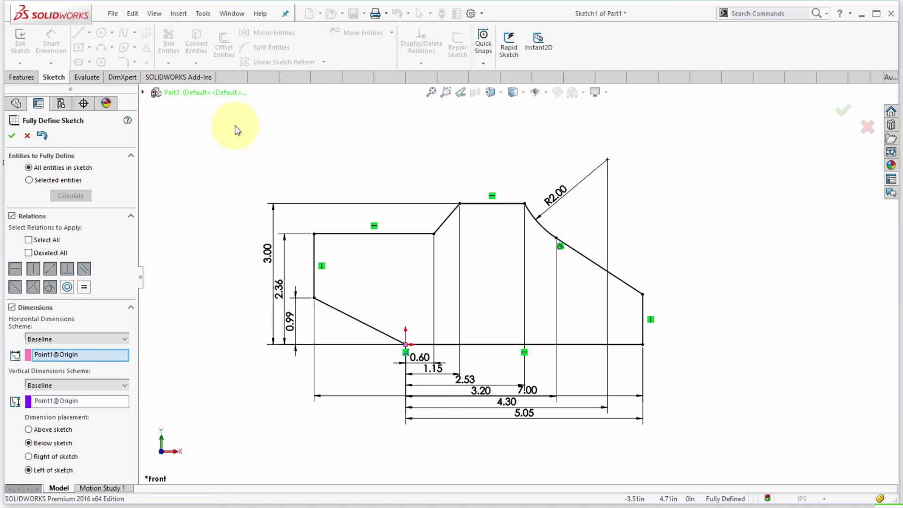
click(545, 56)
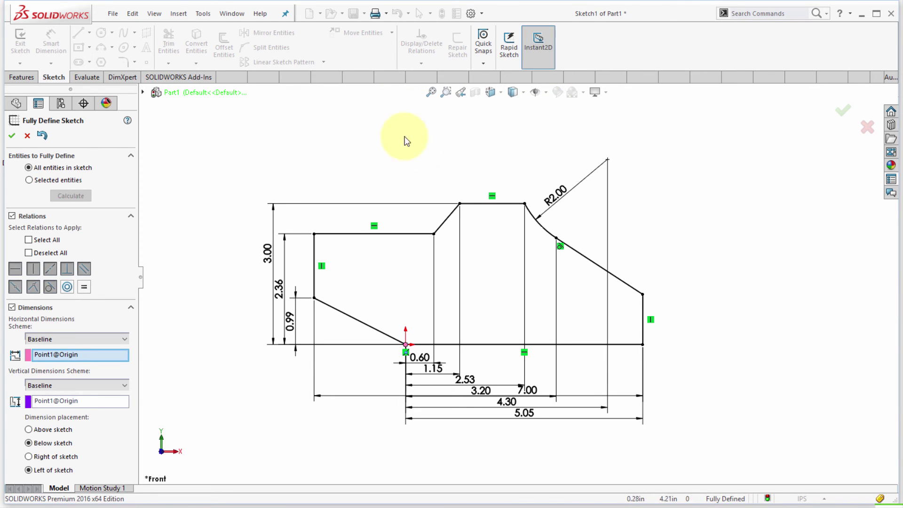
click(538, 42)
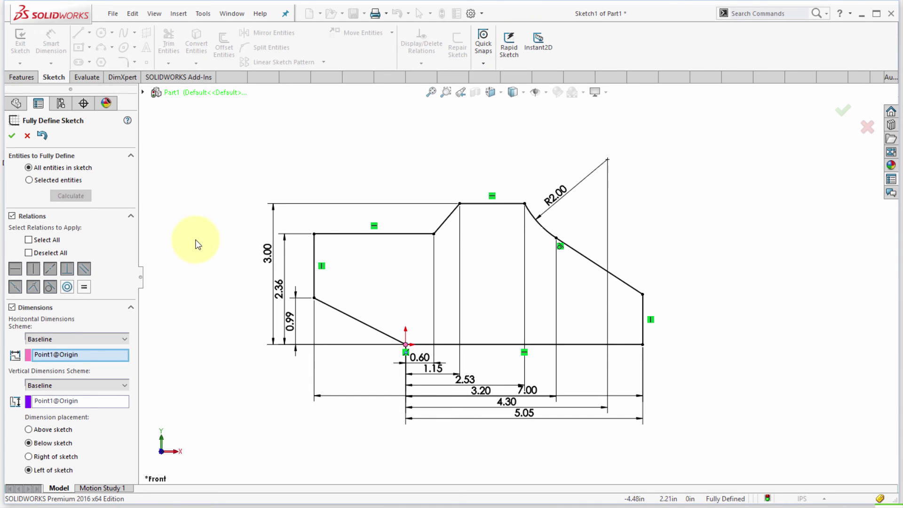
- Accept the fully defined sketch, turn on Instant2D, and change the 3.00 height to 3.25
click(12, 136)
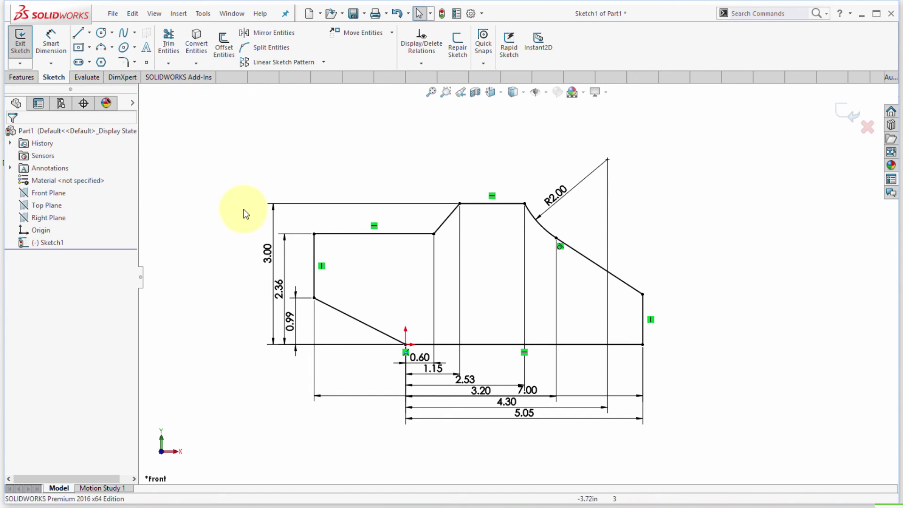
double_click(268, 254)
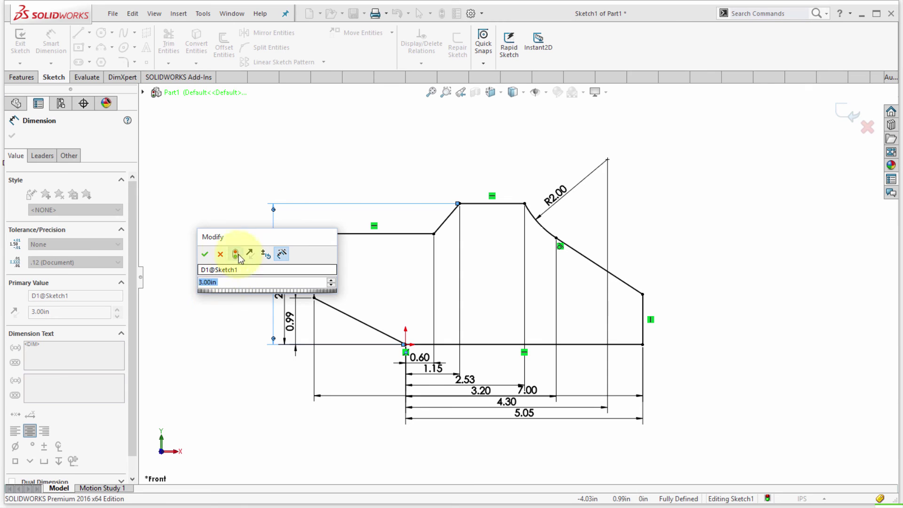
click(204, 254)
click(541, 43)
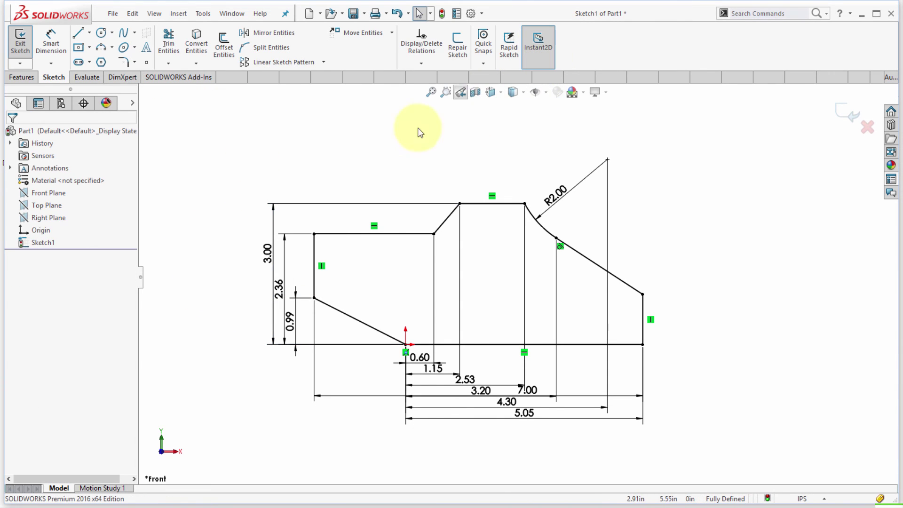
click(267, 249)
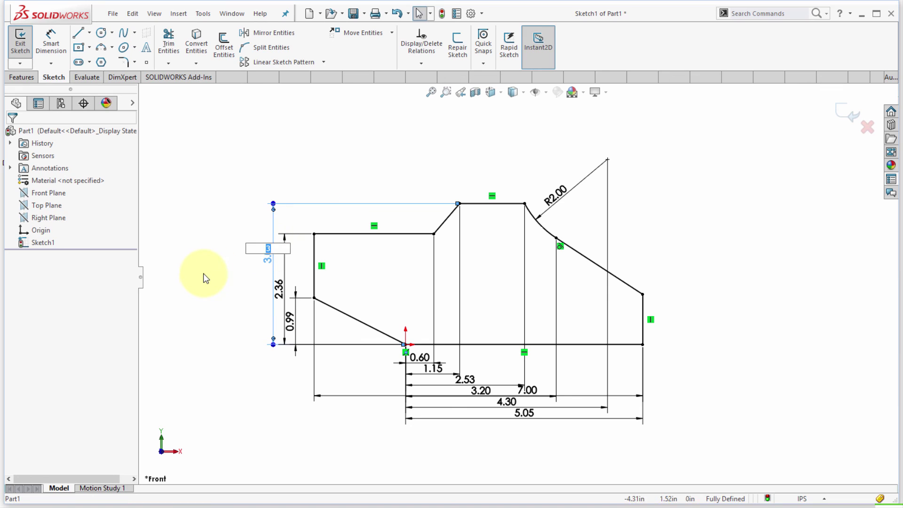
text(3.25)
key(Return)
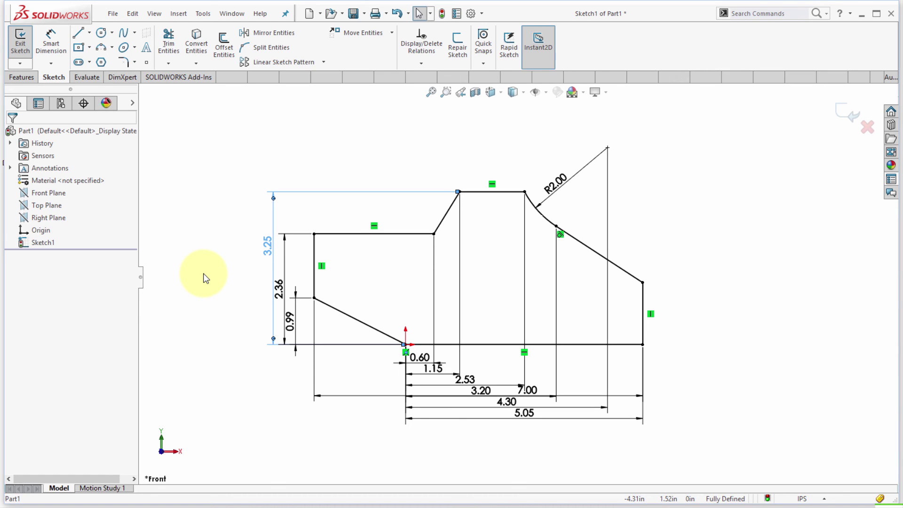
- Drag the height dimension along the Instant2D ruler, passing 4.50, to finish at 4.10
click(270, 248)
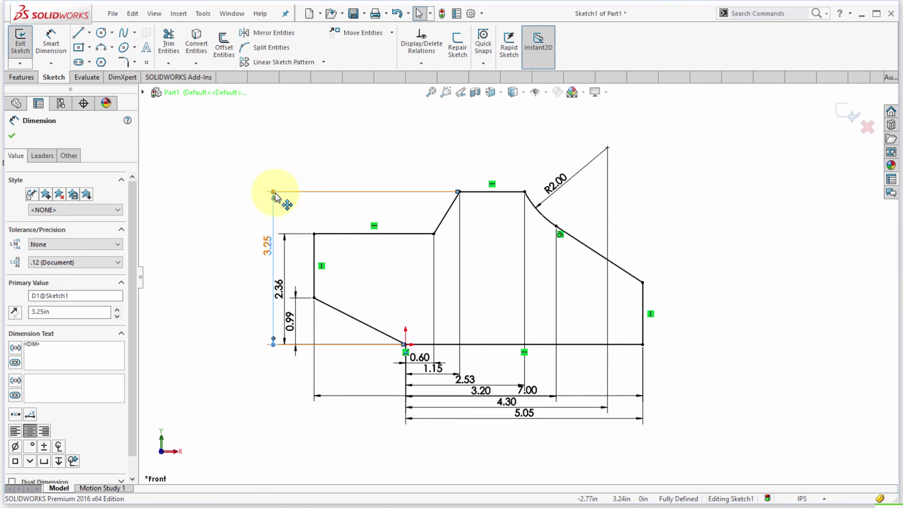
drag(274, 193, 274, 193)
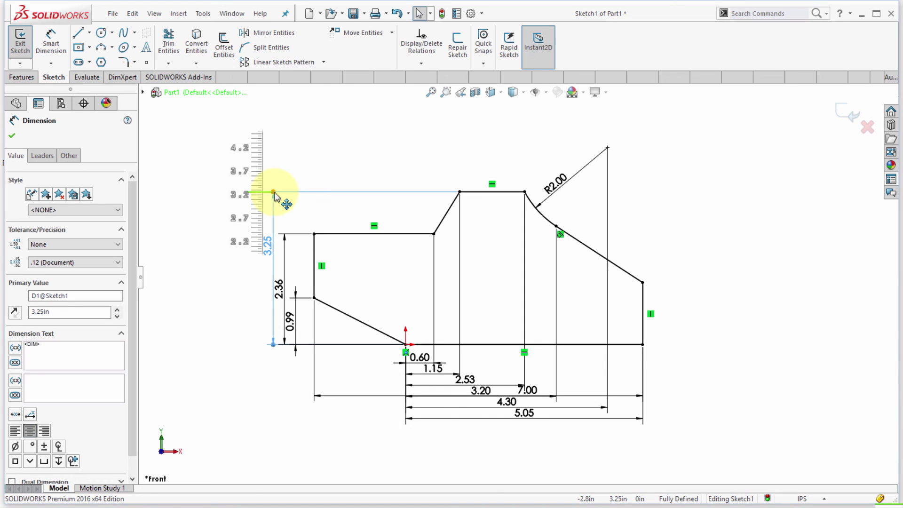
mouse_move(275, 194)
mouse_down()
mouse_move(245, 172)
mouse_move(254, 134)
mouse_up()
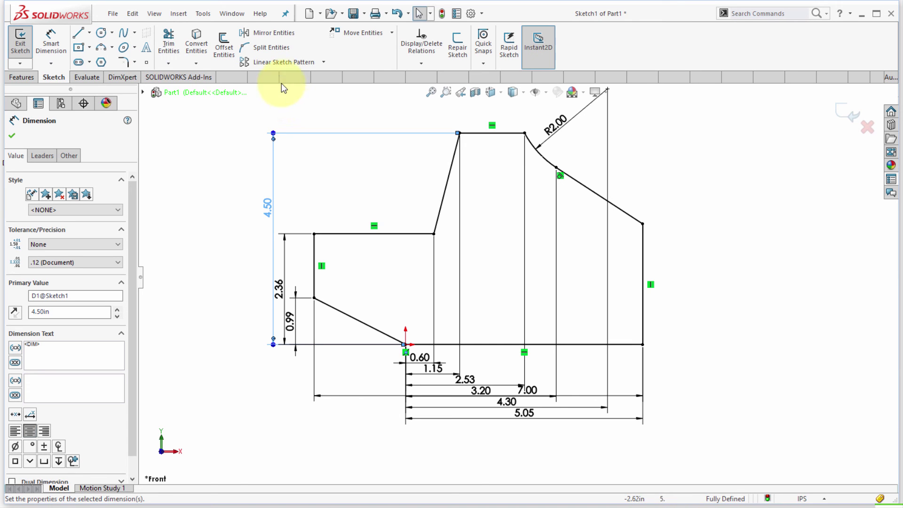
double_click(269, 207)
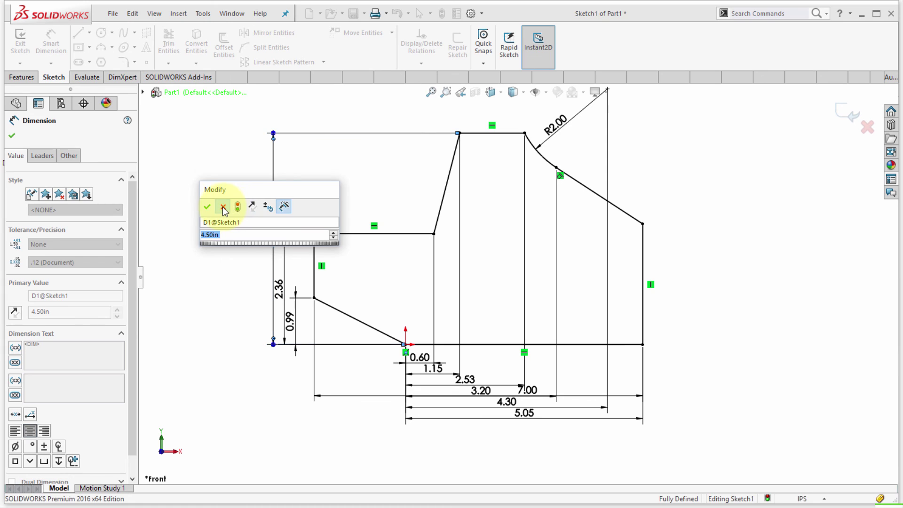
click(207, 207)
drag(274, 138, 261, 152)
click(301, 183)
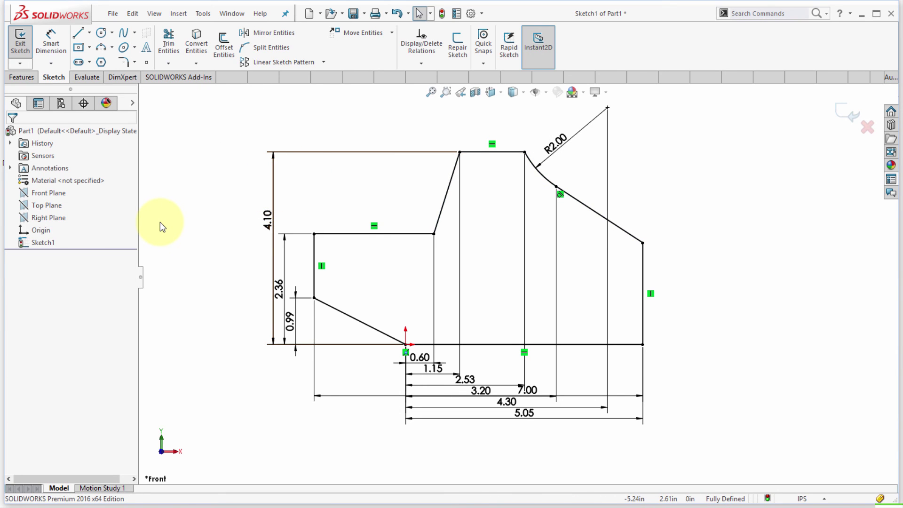